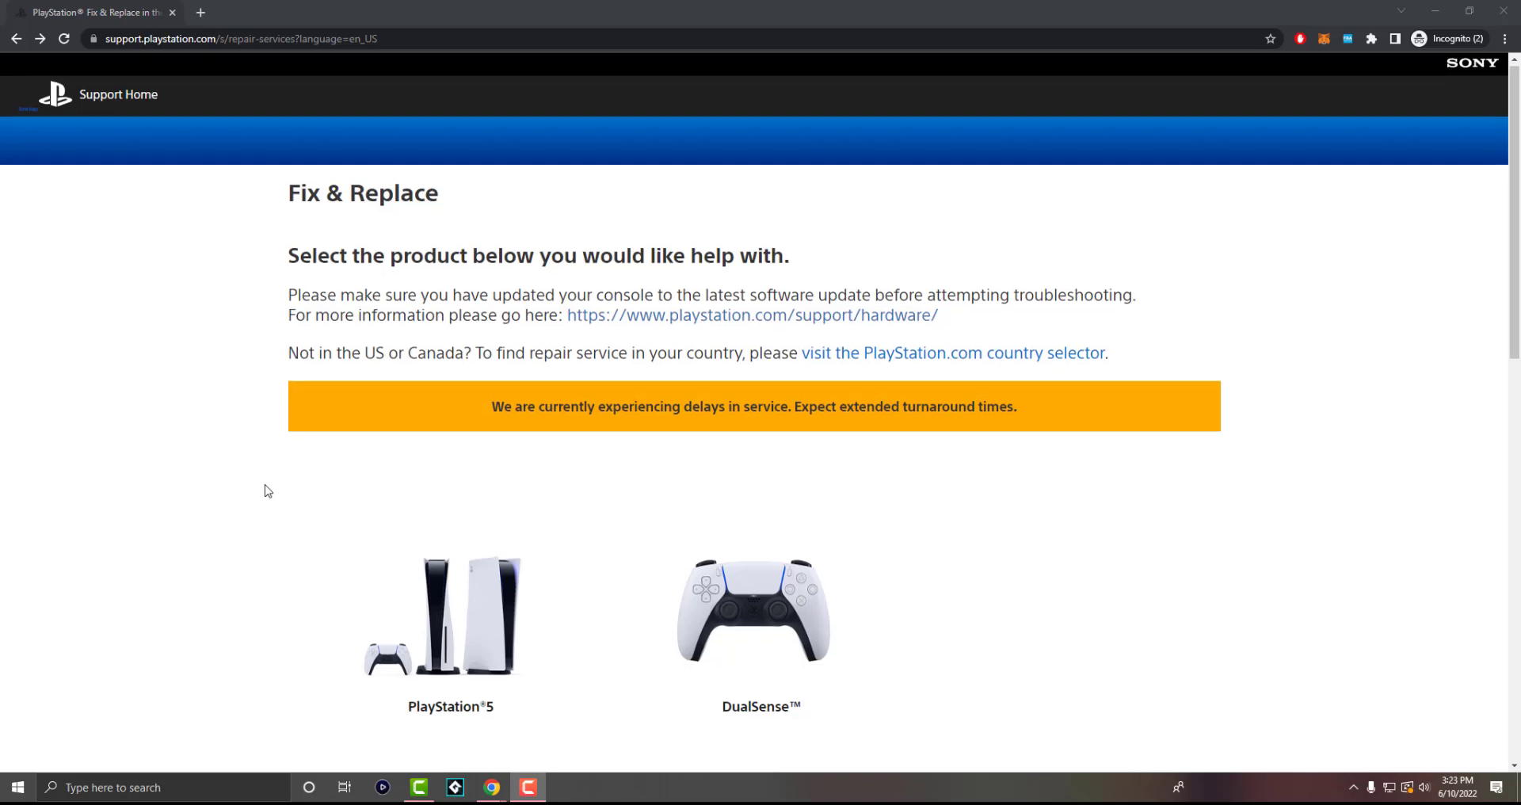
- Choose the DualSense controller as the product that needs repair or replacement
{"action": "scroll", "coordinate": [267, 491], "scroll_direction": "down", "scroll_amount": 1}
{"action": "scroll", "coordinate": [267, 491], "scroll_direction": "down", "scroll_amount": 1}
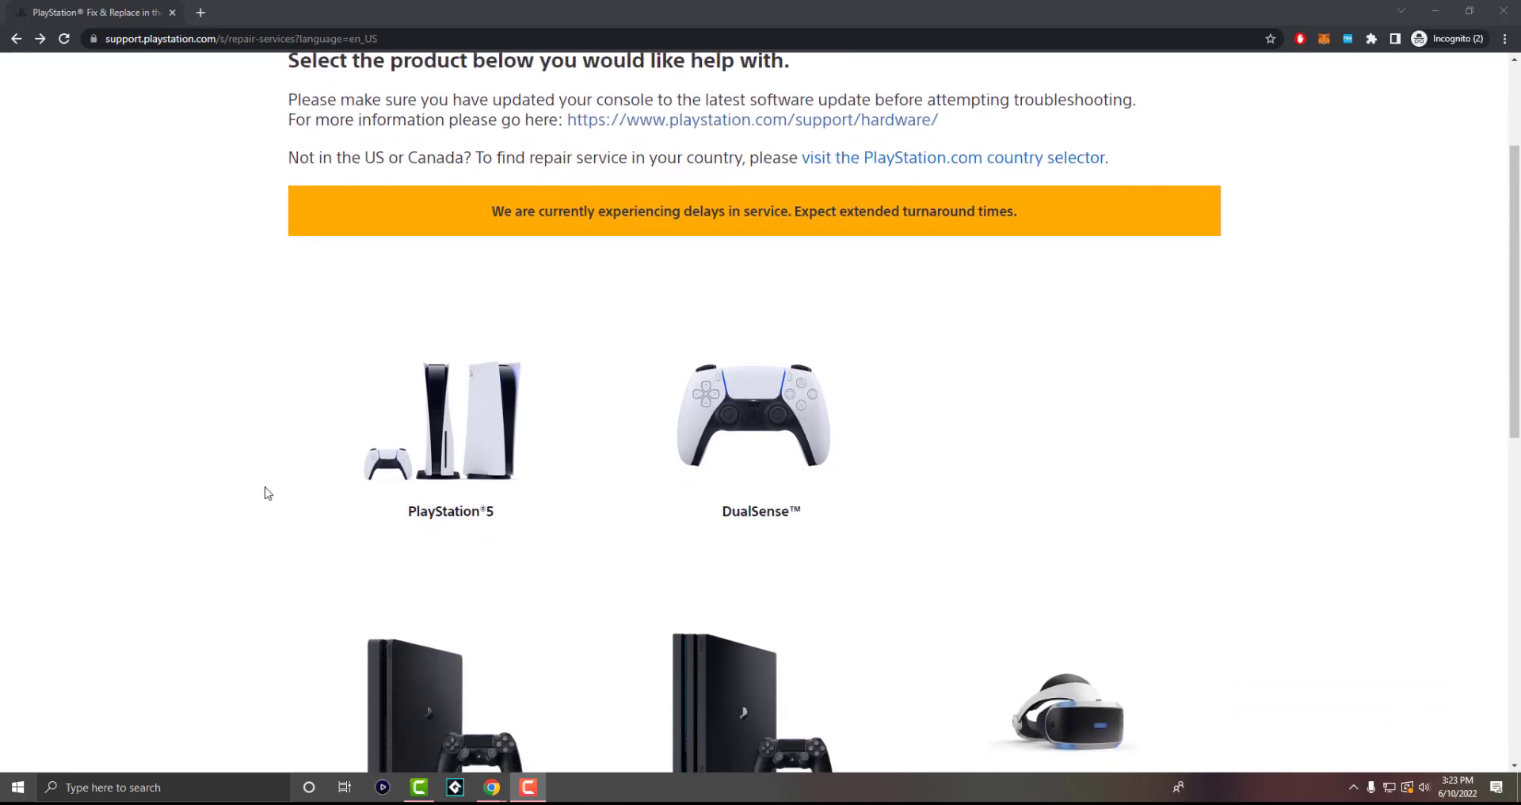
{"action": "left_click", "coordinate": [787, 428]}
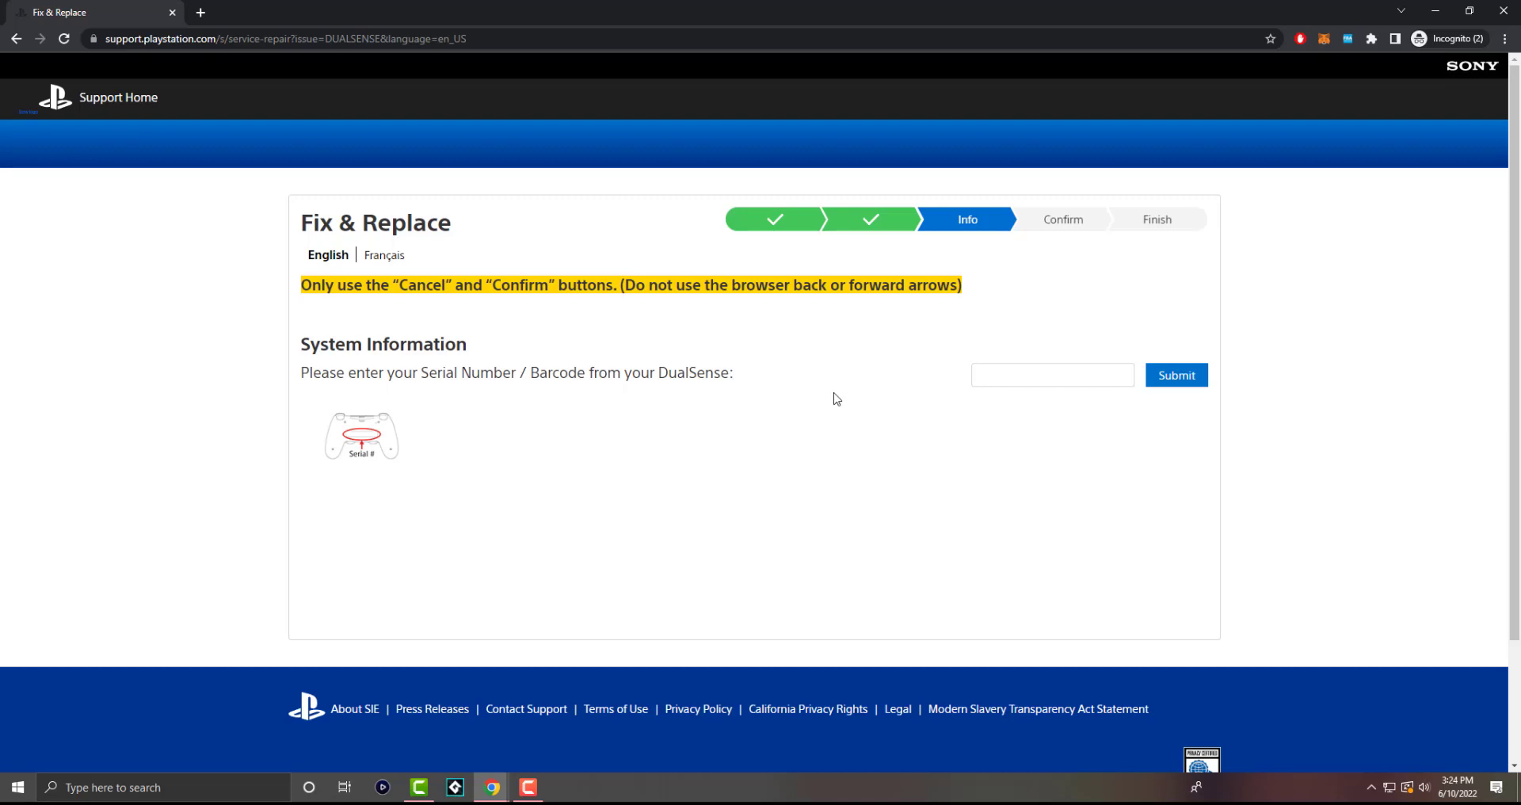
- Enter the DualSense controller's serial number in the system information section and submit it
{"action": "left_click", "coordinate": [1006, 375]}
{"action": "key", "text": "ctrl+v"}
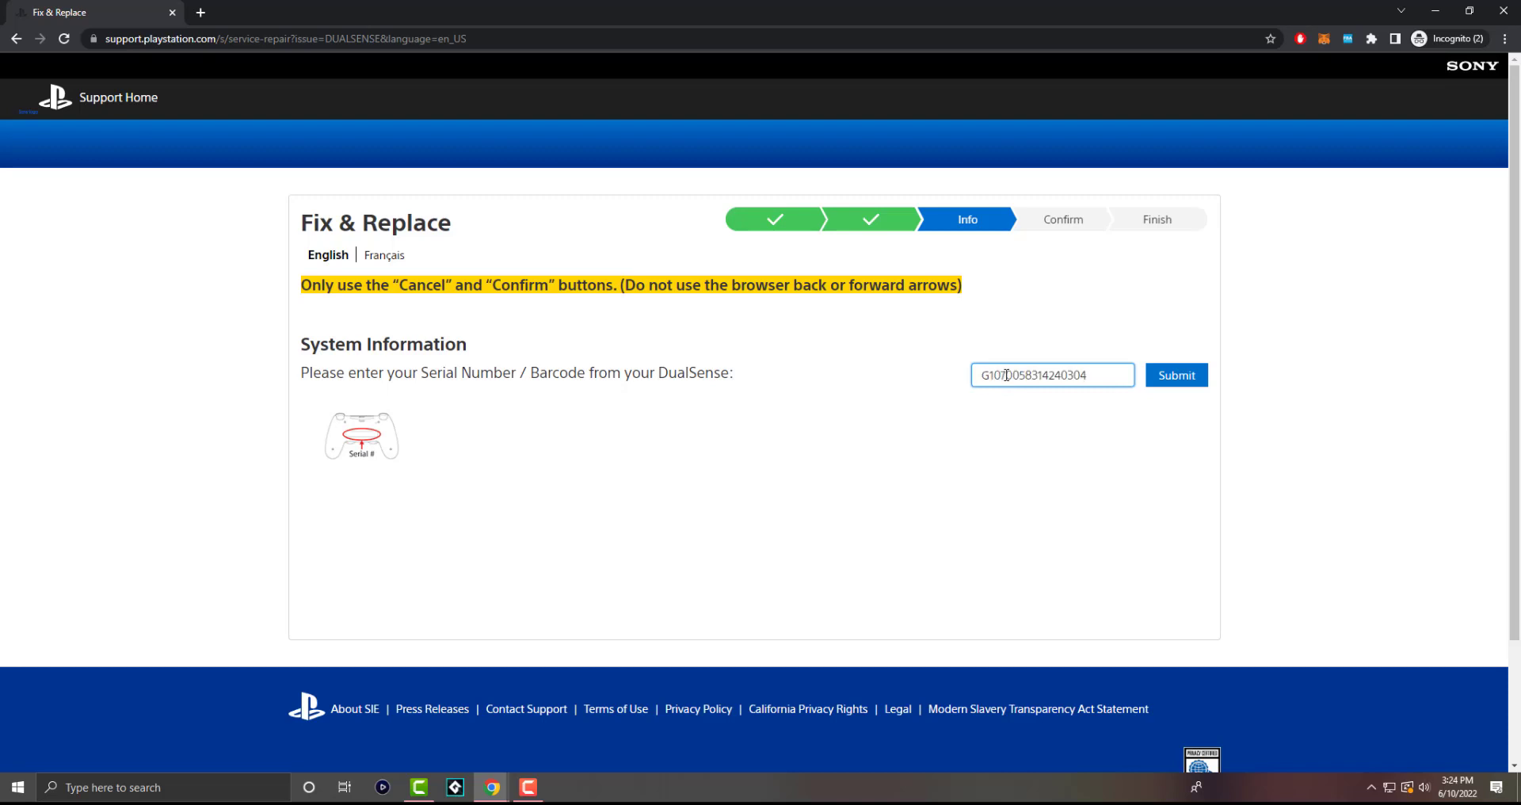
{"action": "left_click", "coordinate": [1166, 380]}
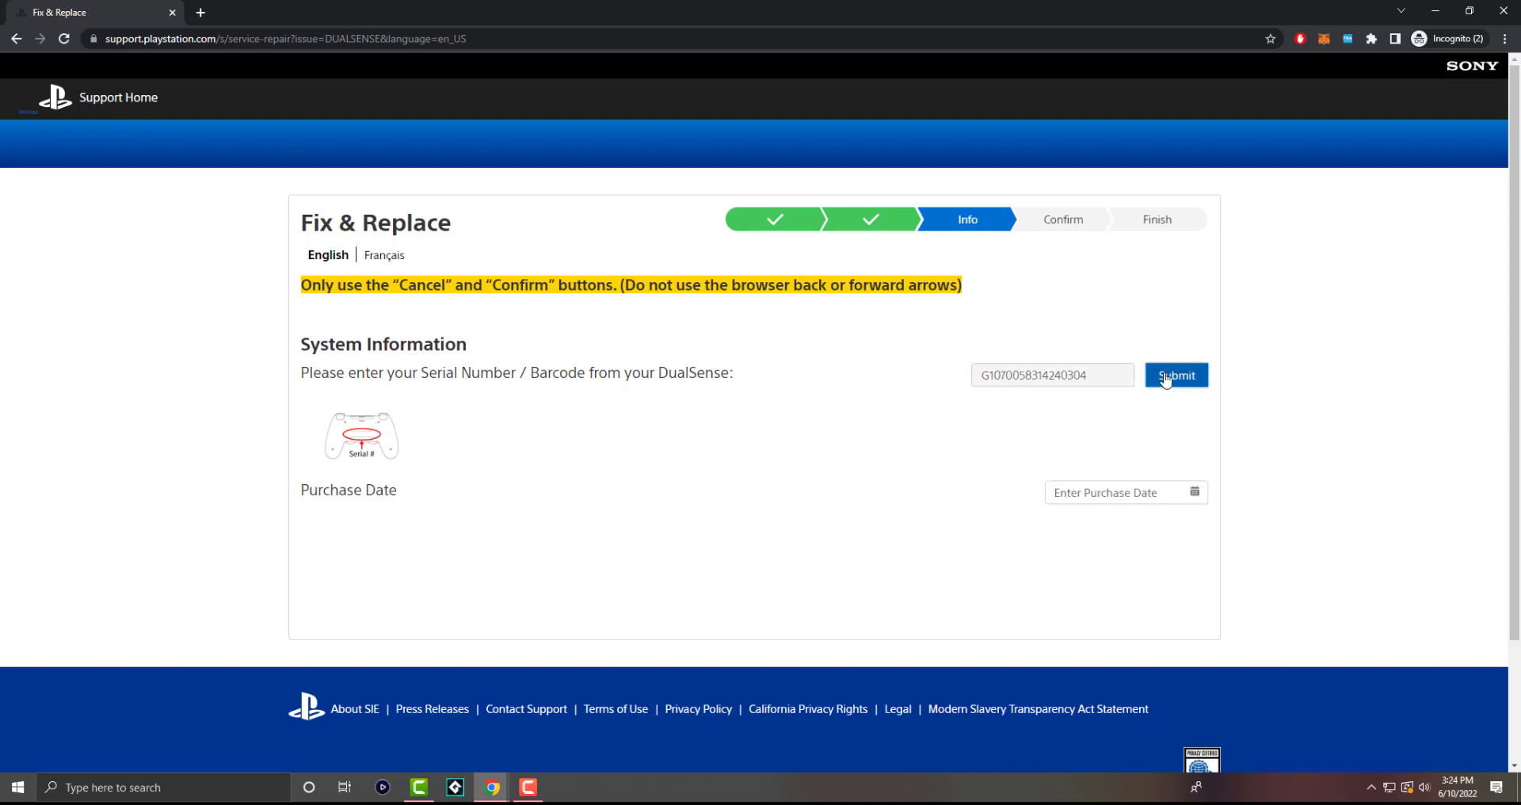
- Set the controller's purchase date to Jun 1, 2022
{"action": "left_click", "coordinate": [1120, 491]}
{"action": "left_click", "coordinate": [1151, 580]}
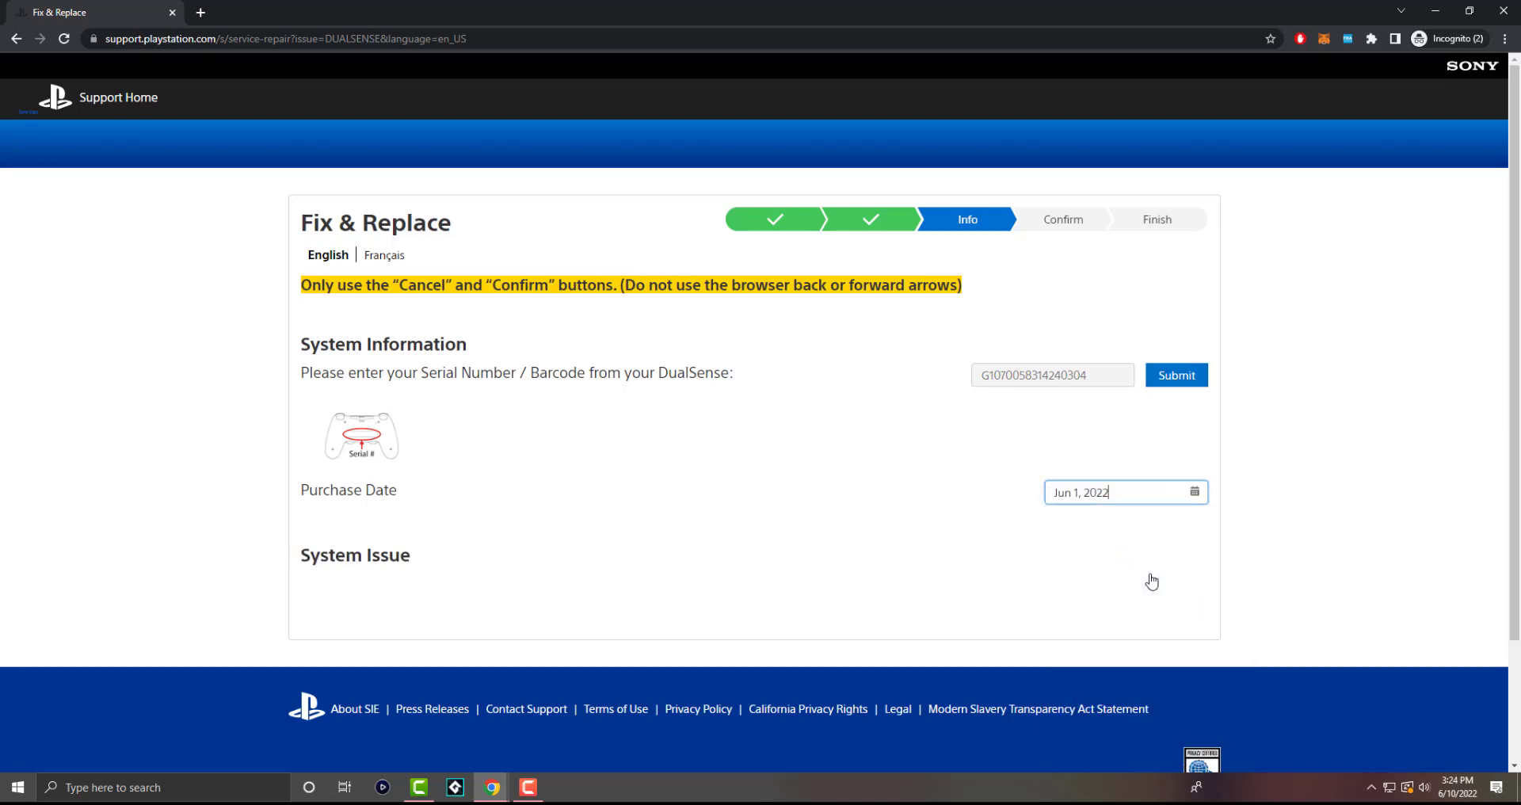
{"action": "left_click", "coordinate": [862, 482]}
{"action": "scroll", "coordinate": [862, 482], "scroll_direction": "down", "scroll_amount": 3}
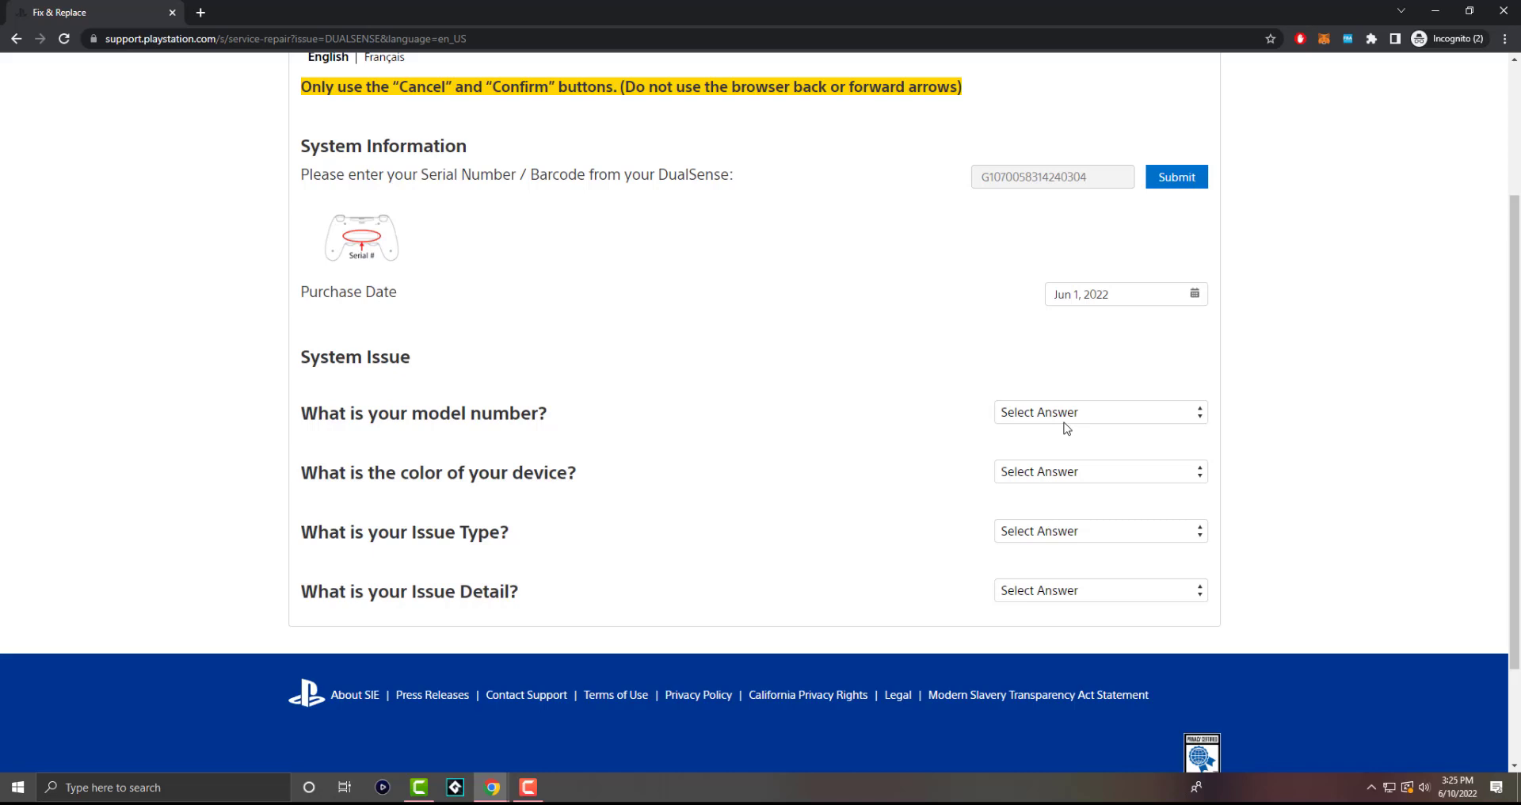
- Change the controller's purchase date to Jul 9, 2020
{"action": "left_click", "coordinate": [1127, 296]}
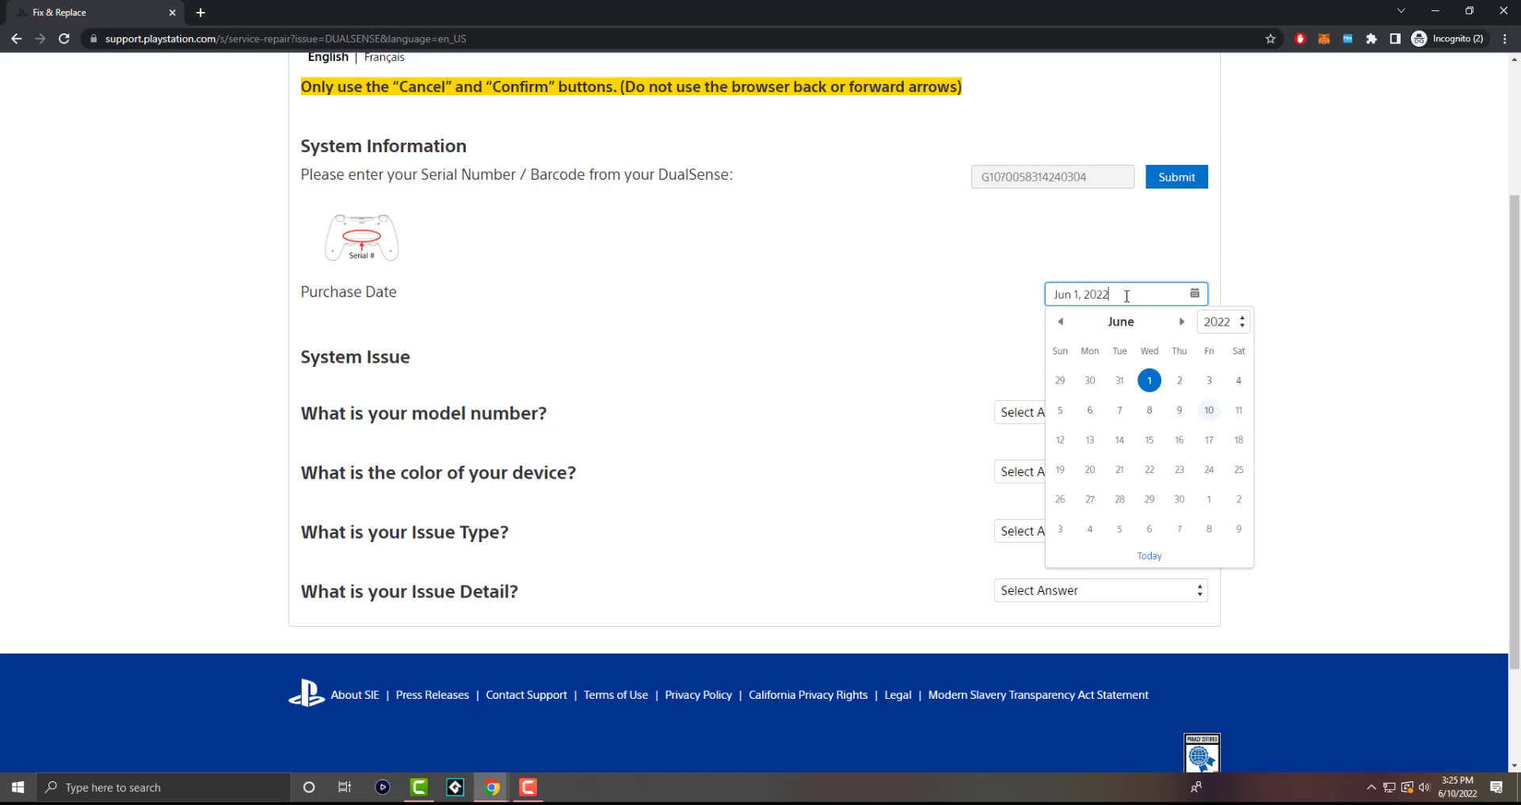
{"action": "left_click", "coordinate": [1218, 323]}
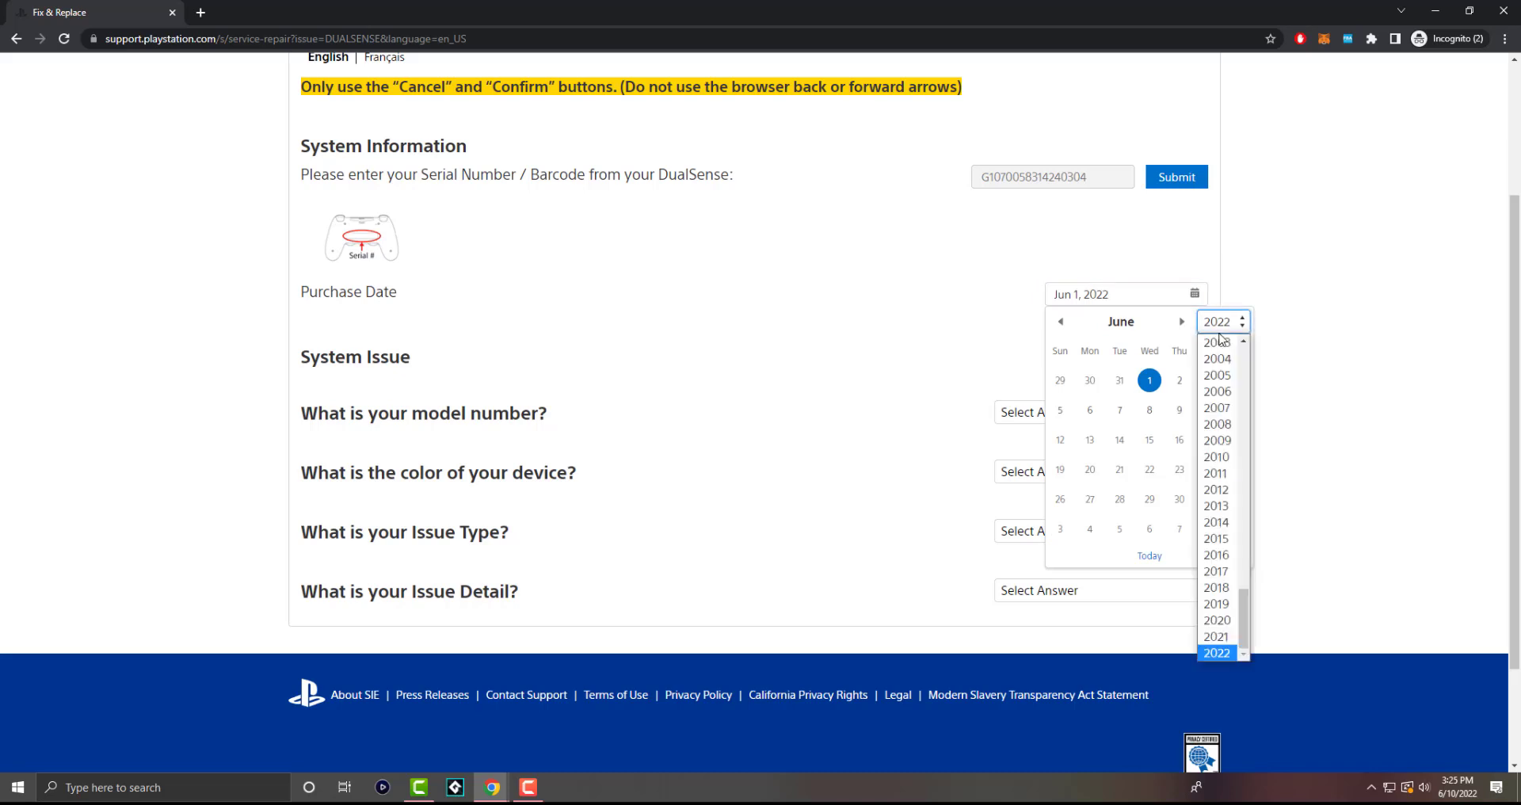
{"action": "left_click", "coordinate": [1217, 619]}
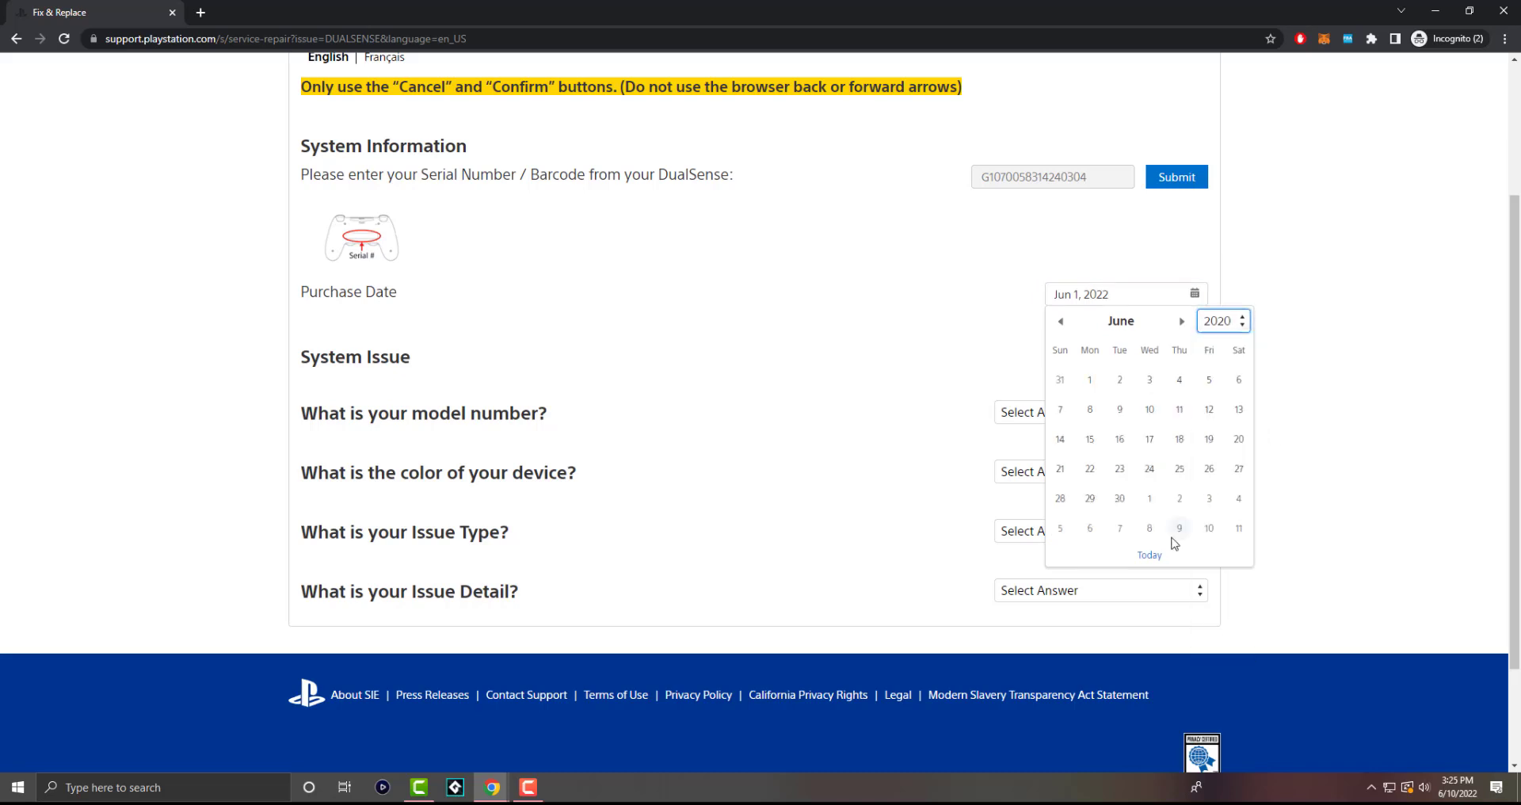
{"action": "left_click", "coordinate": [1177, 528]}
{"action": "left_click", "coordinate": [942, 349]}
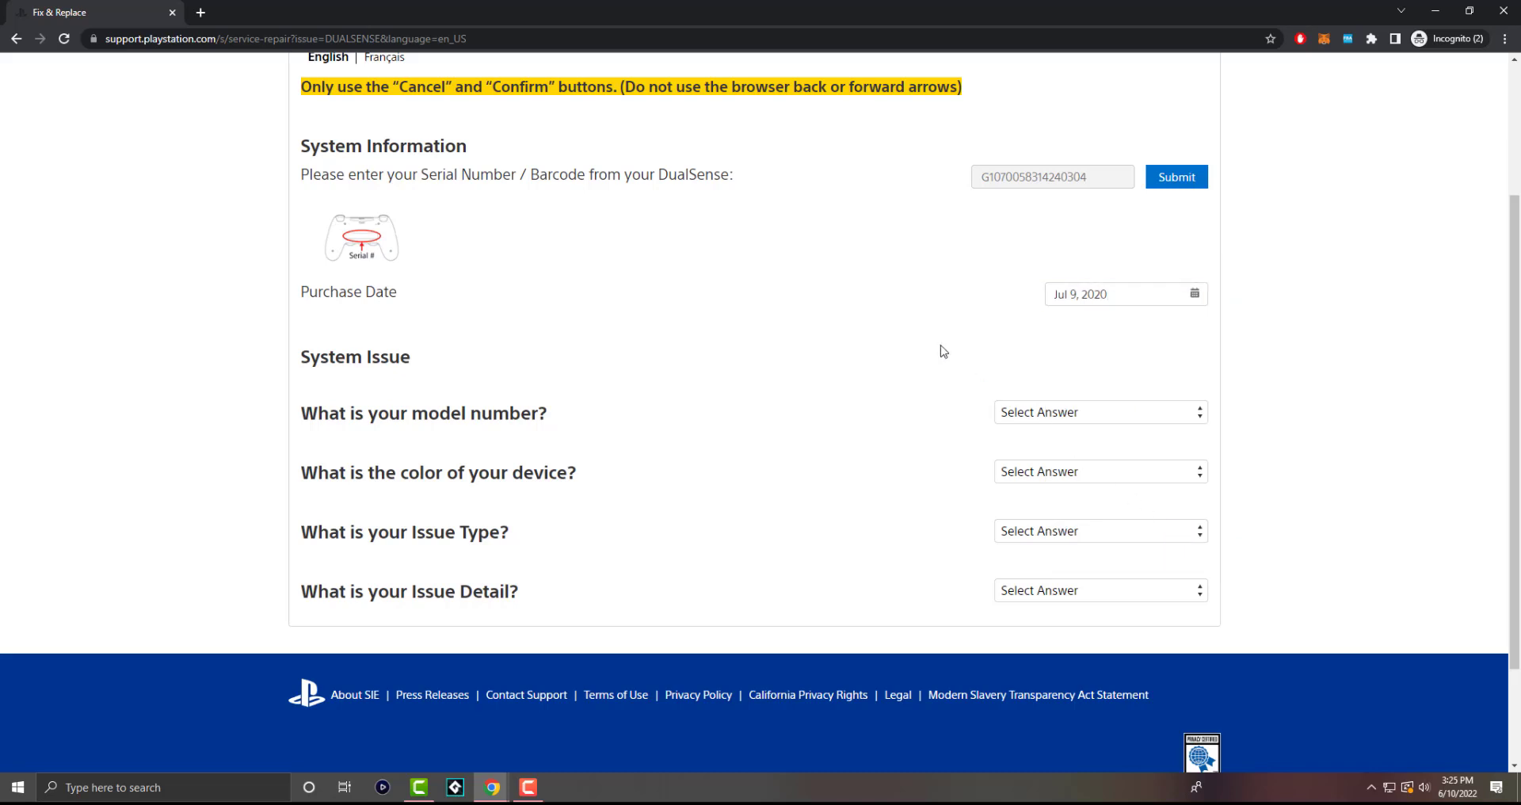
- Answer the system issue questions with model CFI-ZCT1W, color White, issue type Analog Stick and issue detail None
{"action": "left_click", "coordinate": [1074, 408]}
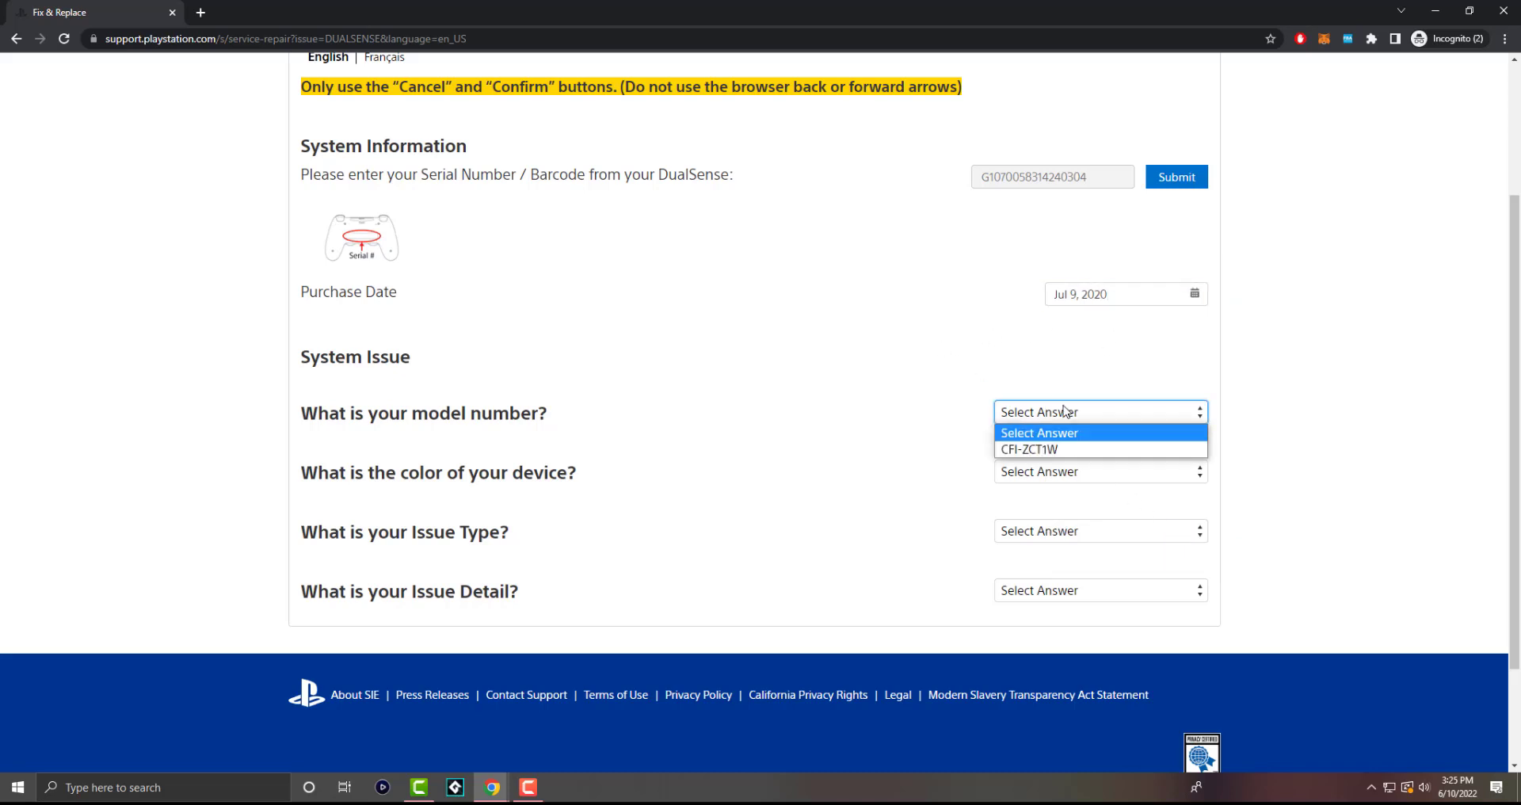
{"action": "left_click", "coordinate": [1035, 449]}
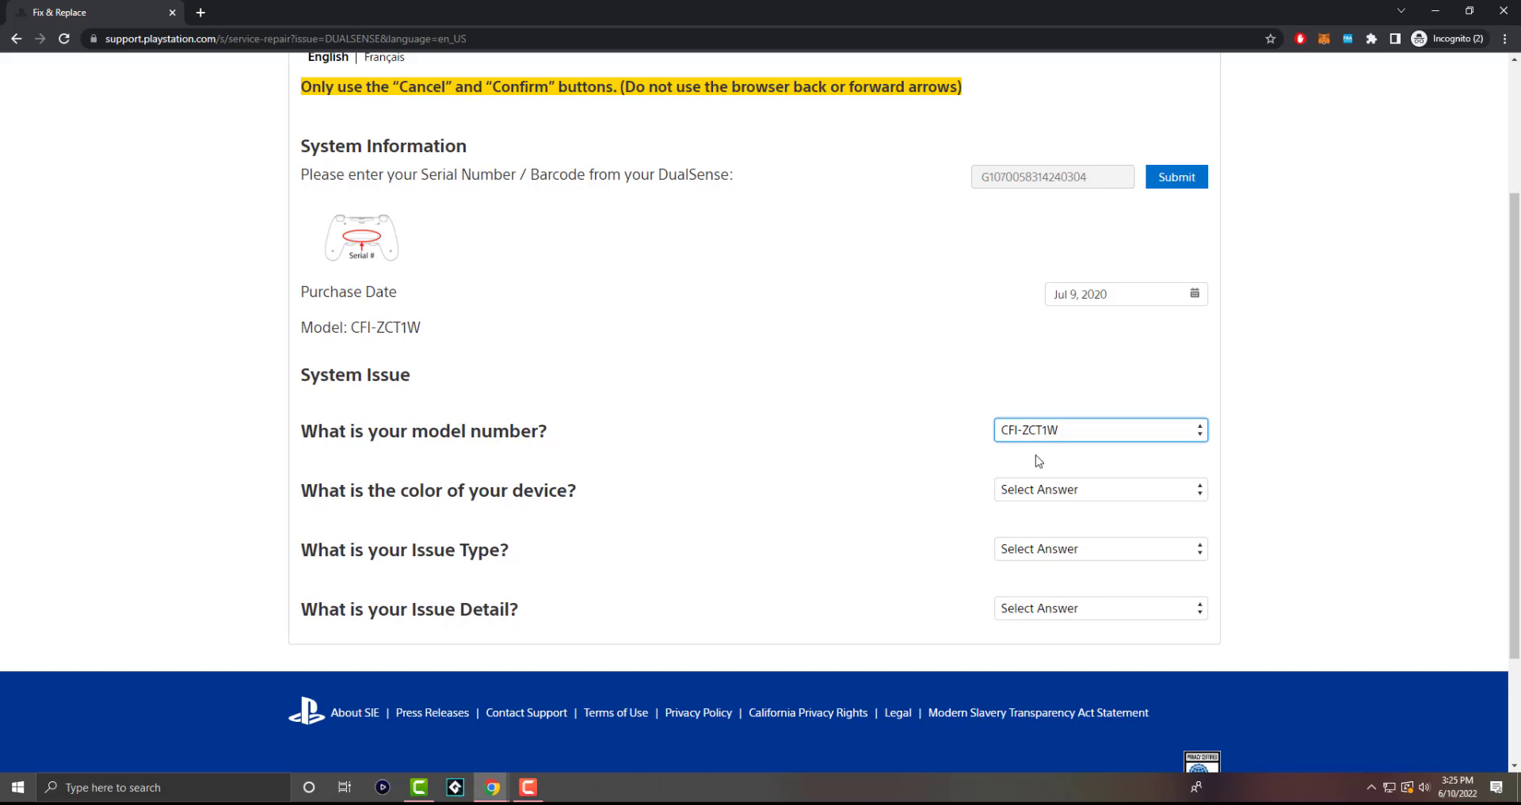
{"action": "left_click", "coordinate": [1064, 491]}
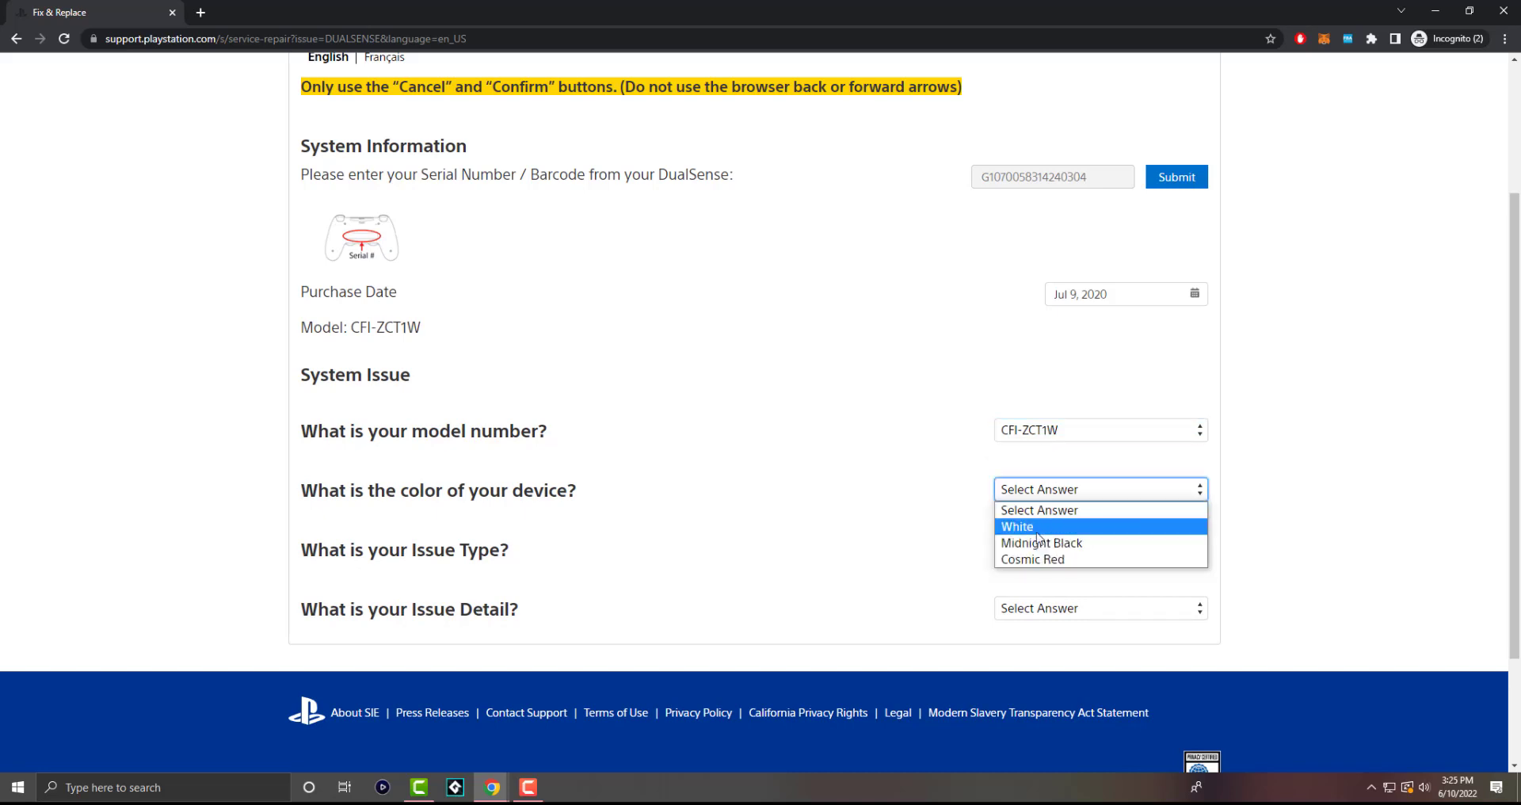
{"action": "left_click", "coordinate": [1038, 529]}
{"action": "left_click", "coordinate": [1057, 550]}
{"action": "left_click", "coordinate": [1054, 580]}
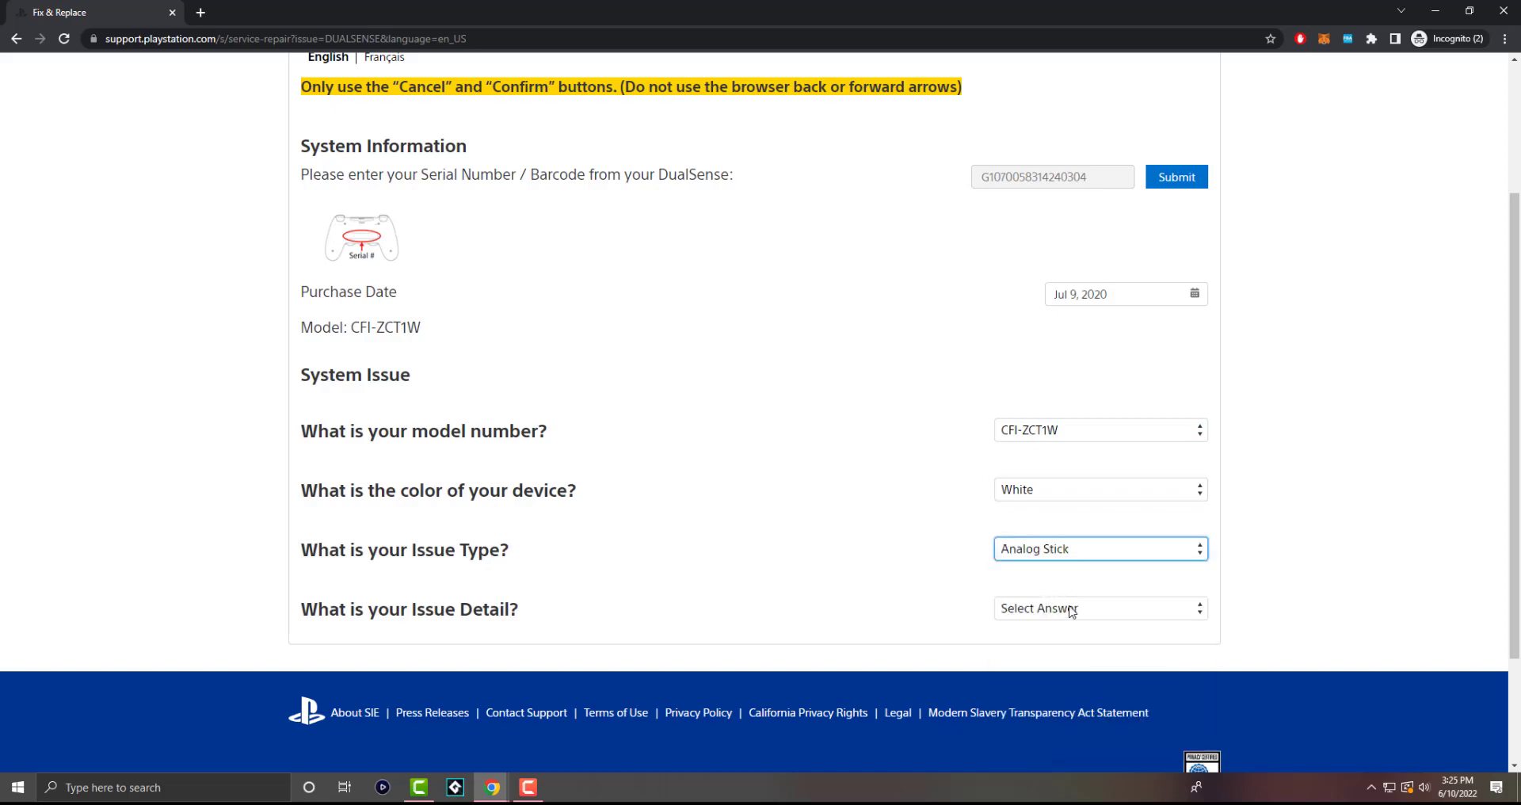
{"action": "left_click", "coordinate": [1071, 611]}
{"action": "left_click", "coordinate": [1062, 640]}
{"action": "scroll", "coordinate": [721, 453], "scroll_direction": "down", "scroll_amount": 4}
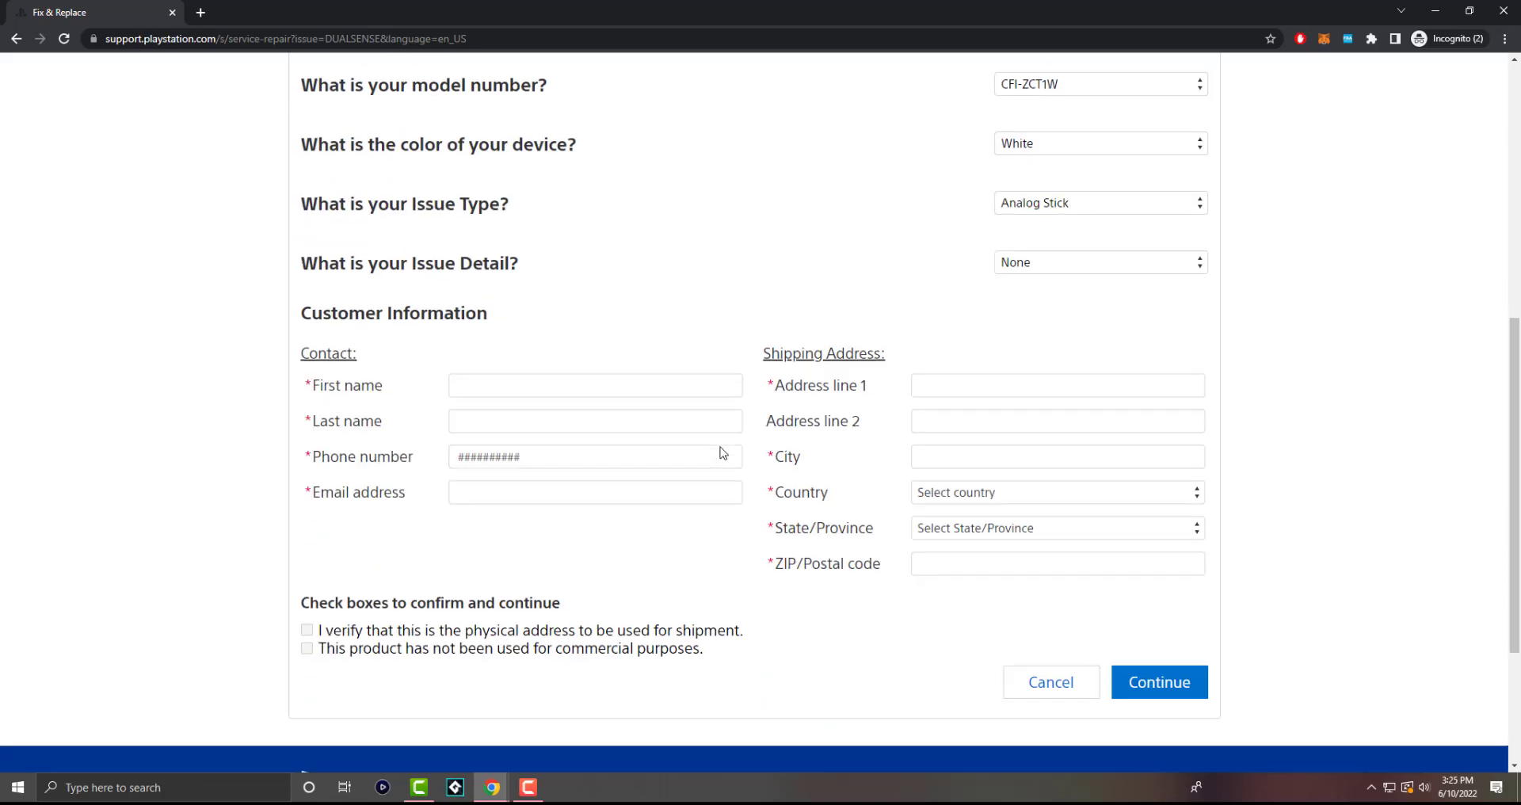
{"action": "scroll", "coordinate": [721, 453], "scroll_direction": "down", "scroll_amount": 1}
{"action": "scroll", "coordinate": [703, 496], "scroll_direction": "up", "scroll_amount": 5}
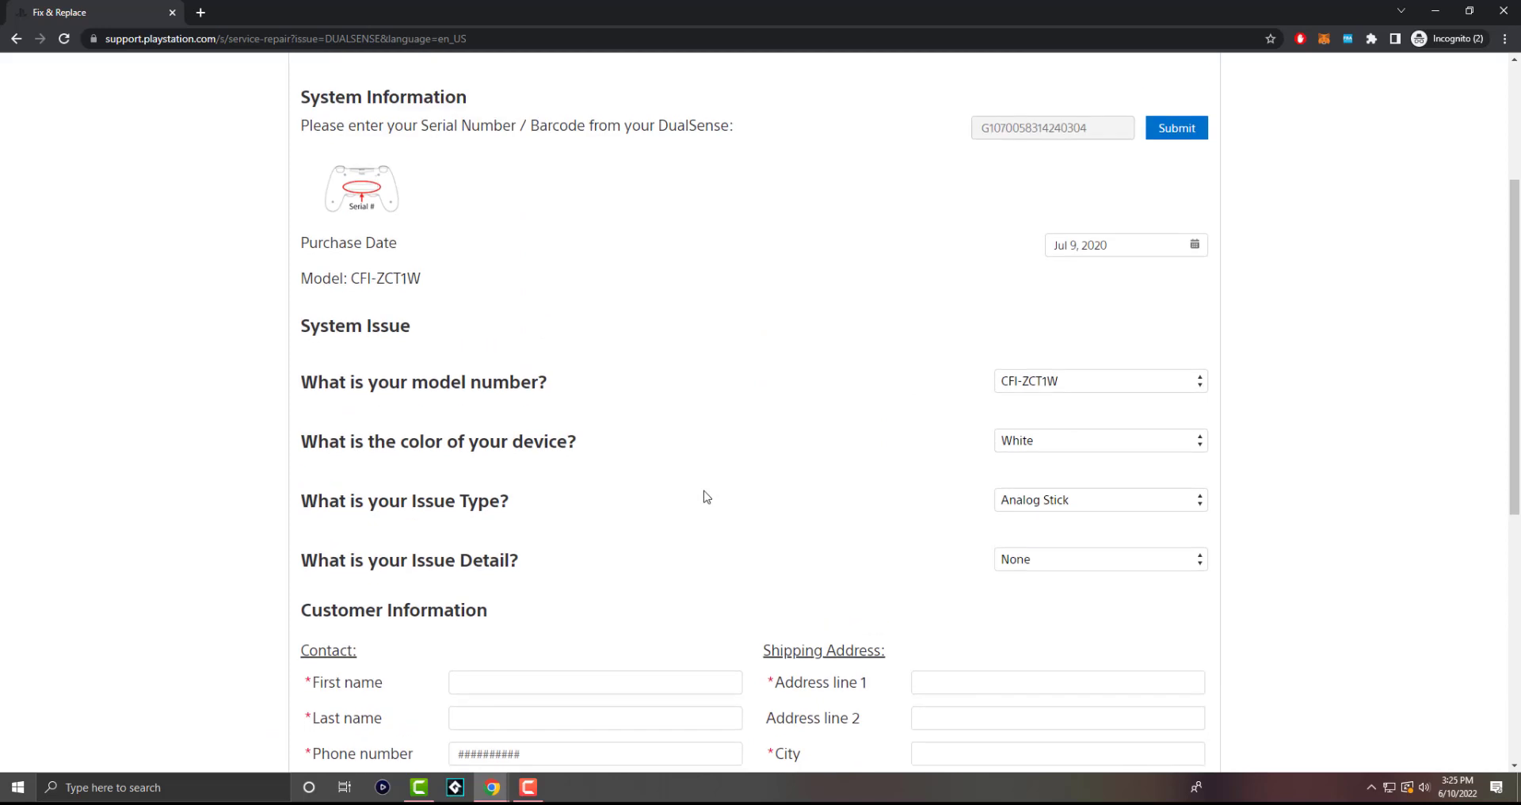
{"action": "scroll", "coordinate": [893, 332], "scroll_direction": "down", "scroll_amount": 4}
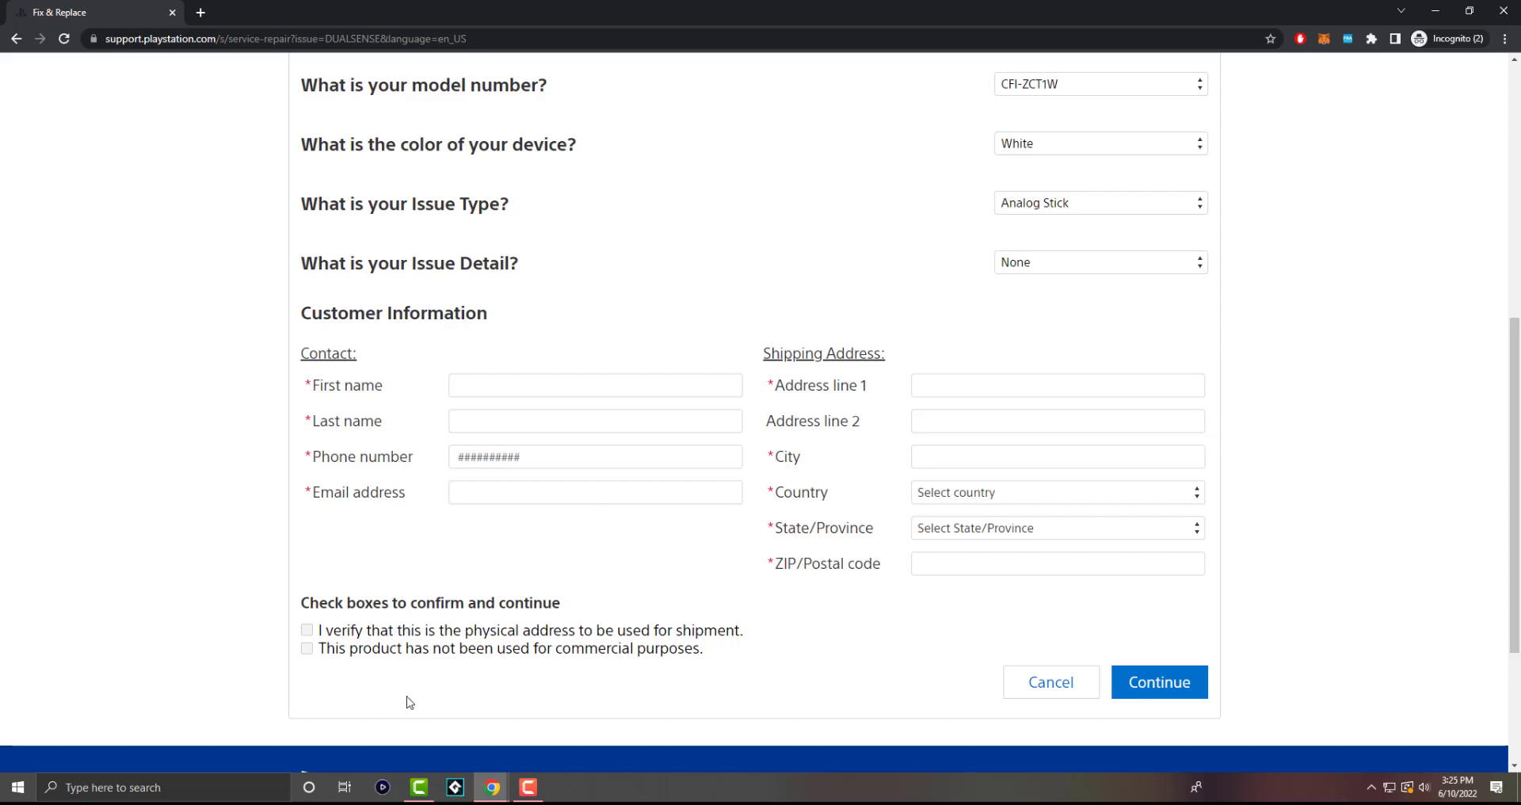
- Resubmit the controller's serial number and set the purchase date to Jun 24, 2020
{"action": "scroll", "coordinate": [408, 697], "scroll_direction": "up", "scroll_amount": 5}
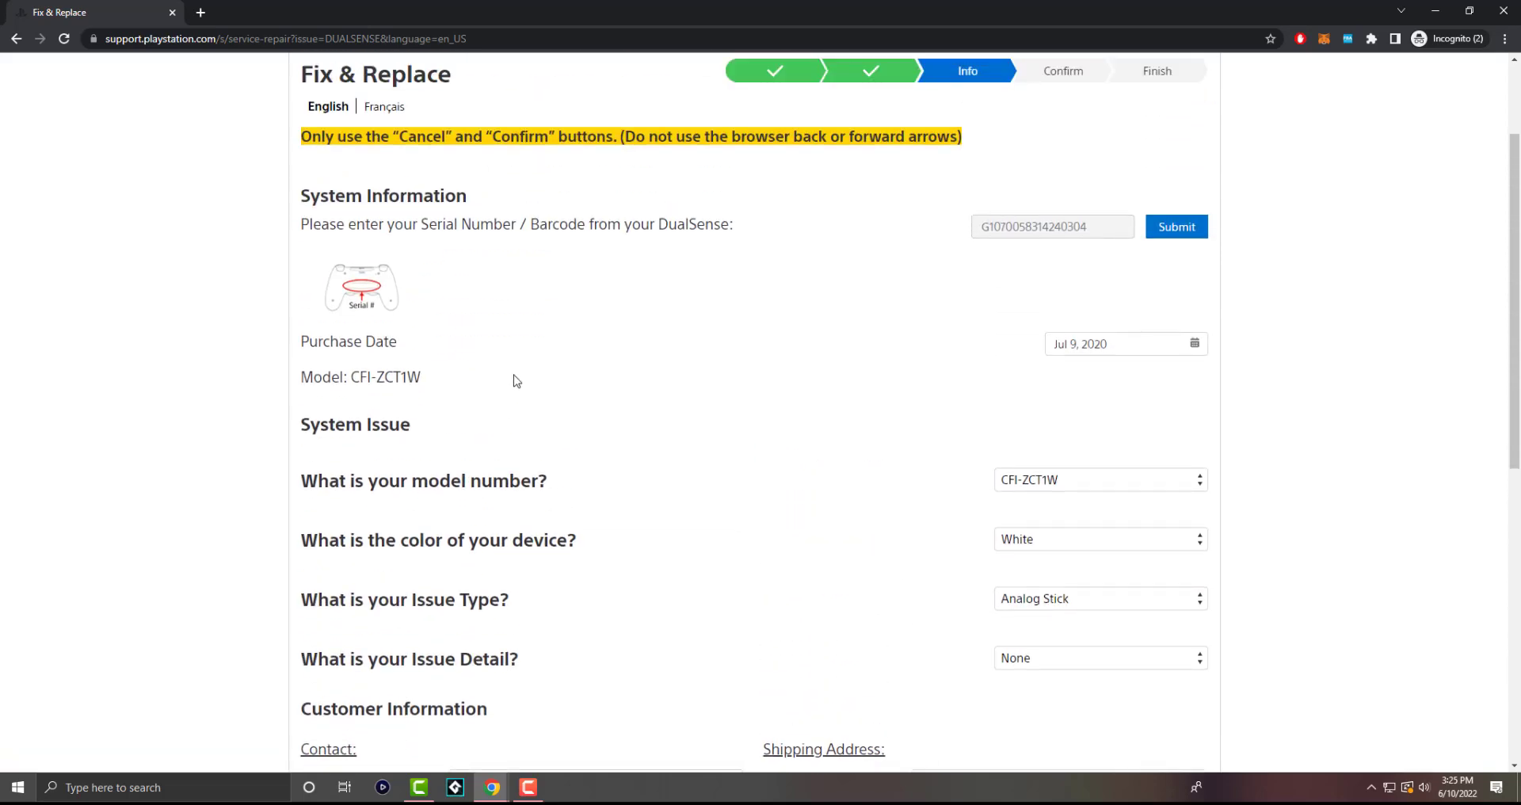
{"action": "left_click", "coordinate": [1166, 220]}
{"action": "left_click", "coordinate": [1125, 344]}
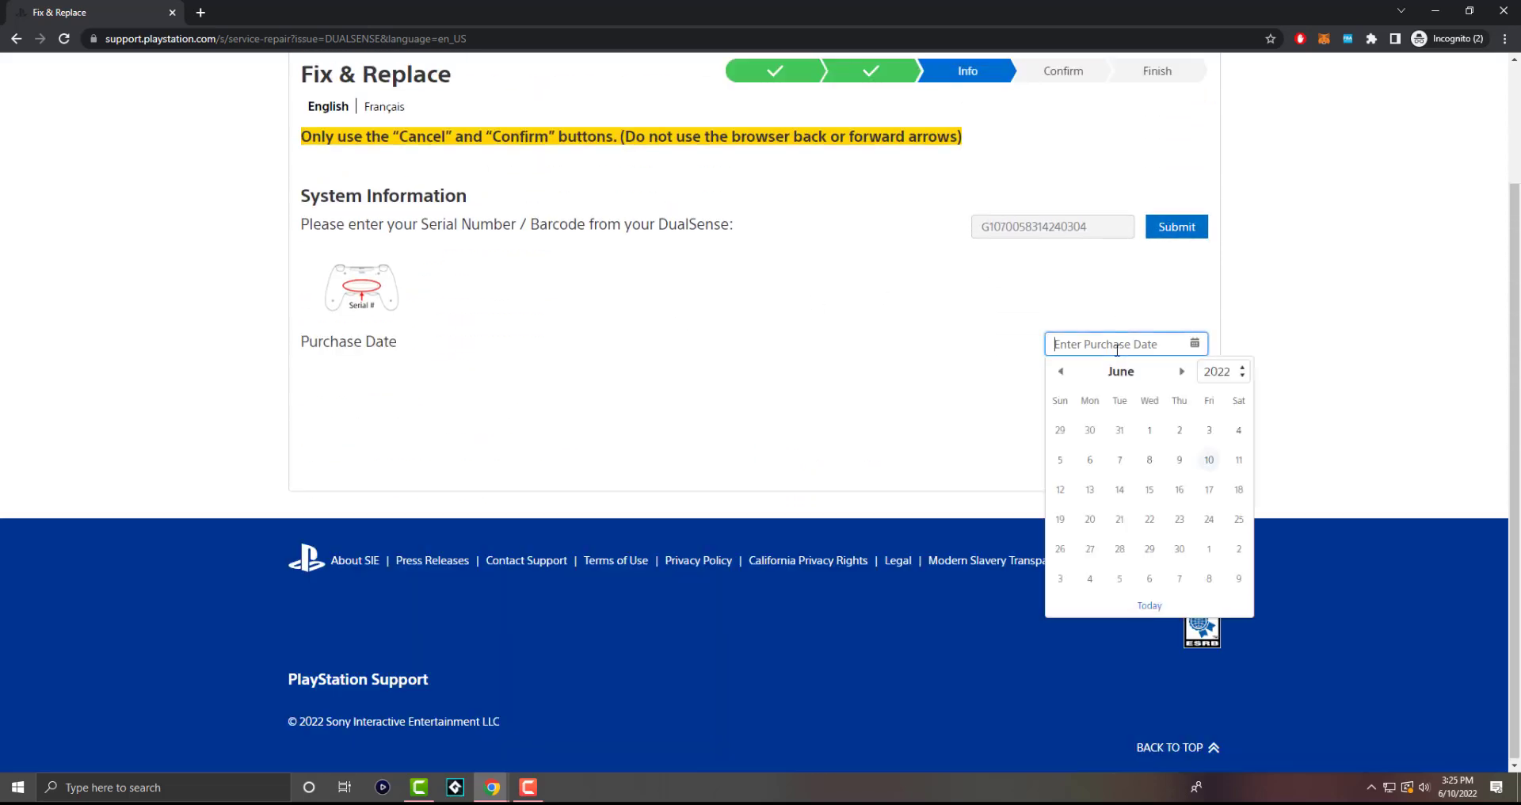
{"action": "left_click", "coordinate": [1212, 370]}
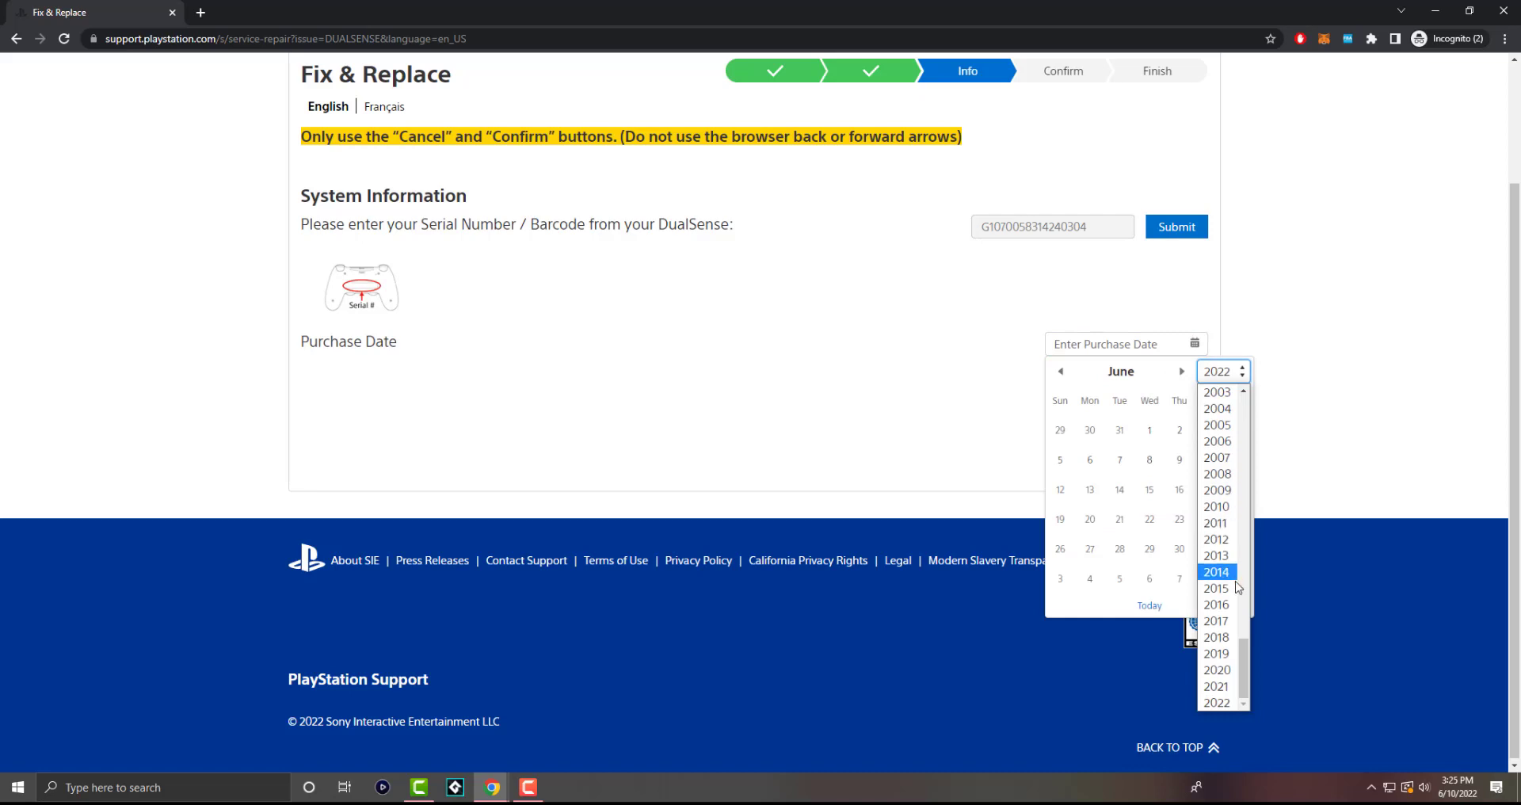
{"action": "left_click", "coordinate": [1229, 673]}
{"action": "left_click", "coordinate": [1155, 527]}
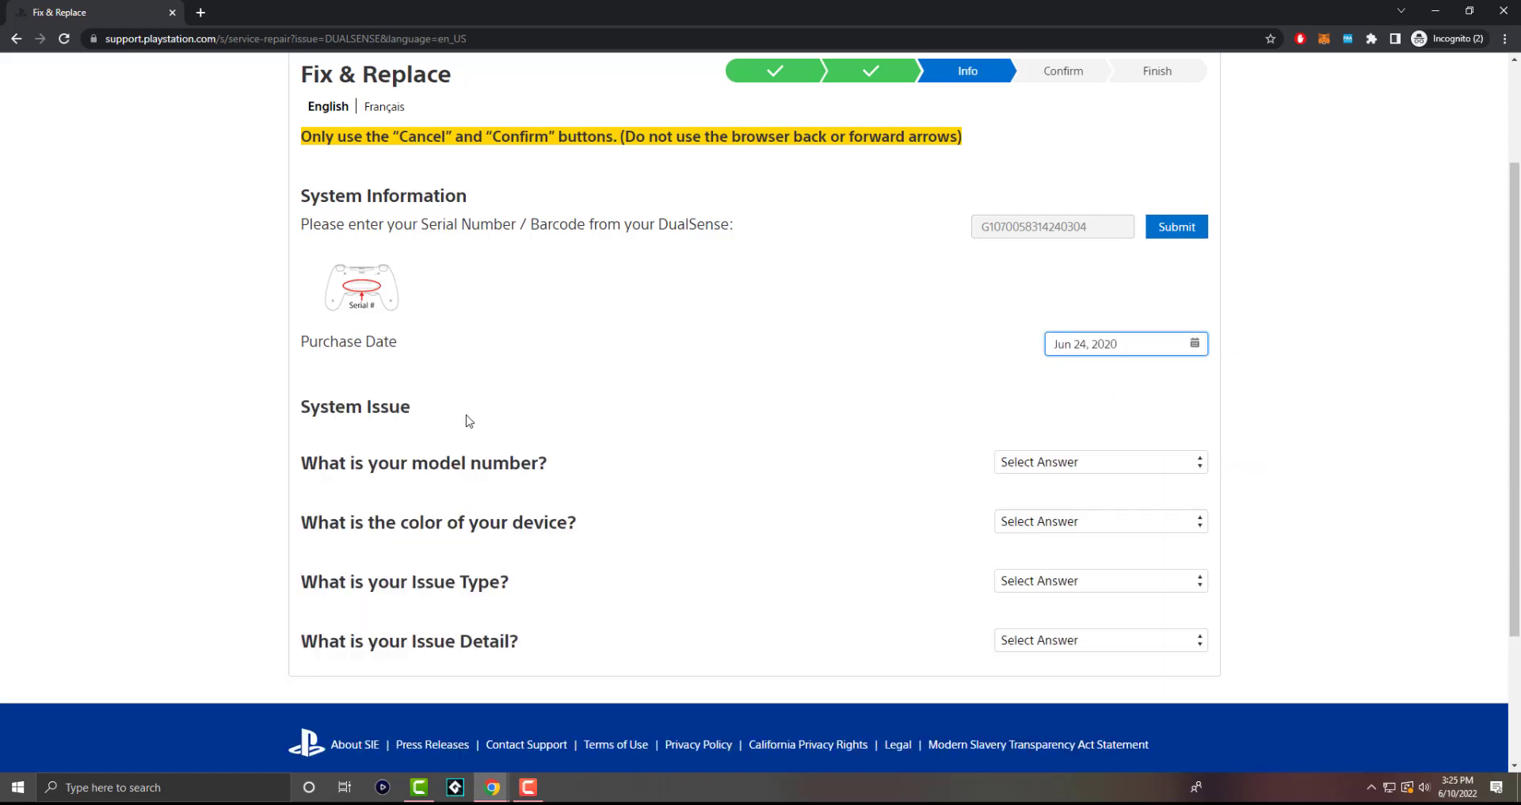
- Fill in the system issue section again: model CFI-ZCT1W, color White, issue type Analog Stick, issue detail None
{"action": "scroll", "coordinate": [466, 416], "scroll_direction": "down", "scroll_amount": 2}
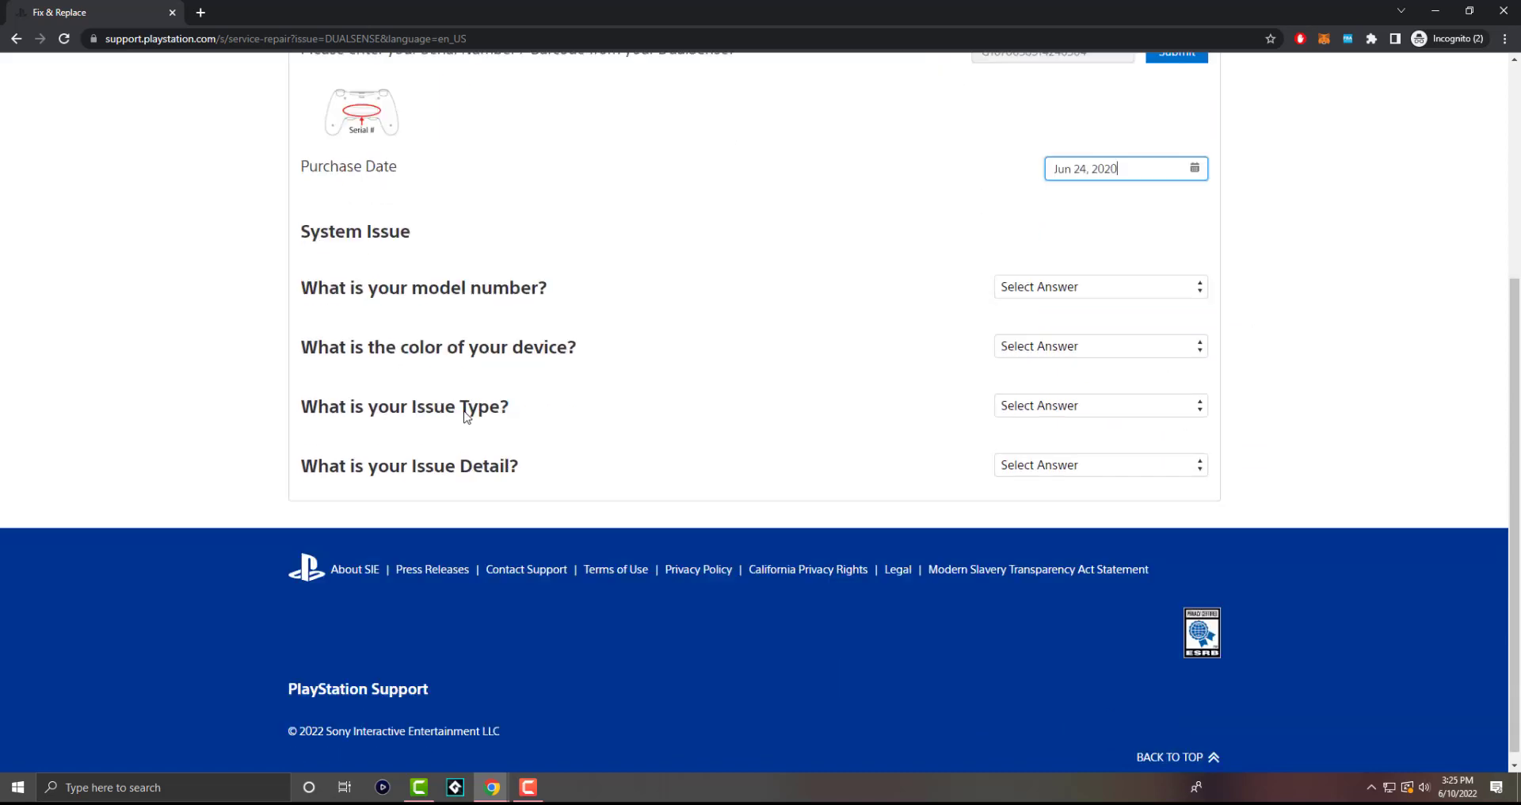
{"action": "left_click", "coordinate": [1036, 277]}
{"action": "left_click", "coordinate": [1040, 314]}
{"action": "left_click", "coordinate": [1038, 336]}
{"action": "left_click", "coordinate": [1033, 370]}
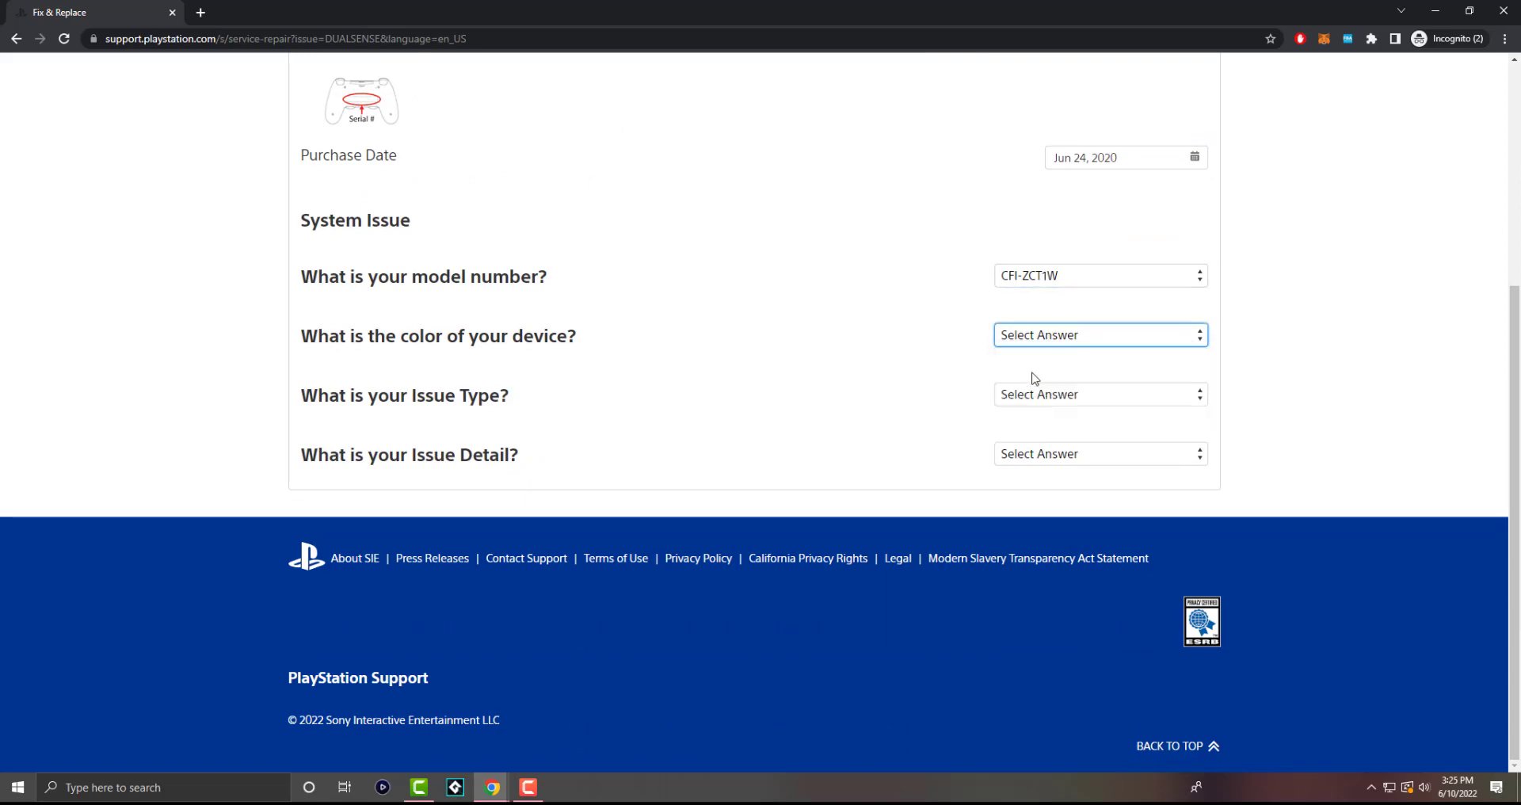
{"action": "left_click", "coordinate": [1057, 398]}
{"action": "left_click", "coordinate": [1030, 428]}
{"action": "left_click", "coordinate": [1033, 454]}
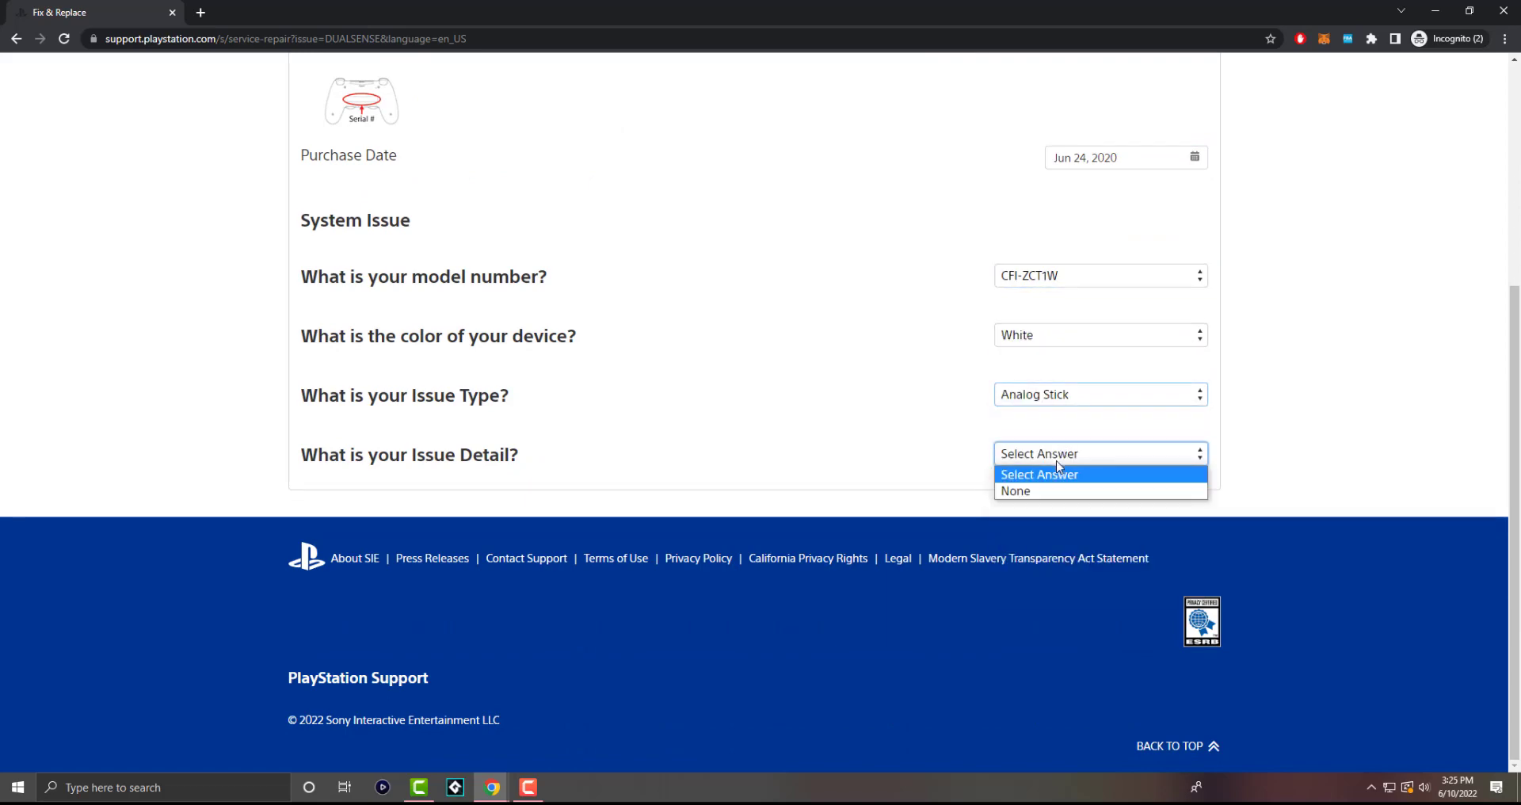
{"action": "left_click", "coordinate": [1033, 490]}
- Review the repair form, including the customer contact and shipping fields, the confirmation checkboxes and the progress stages
{"action": "scroll", "coordinate": [412, 396], "scroll_direction": "down", "scroll_amount": 4}
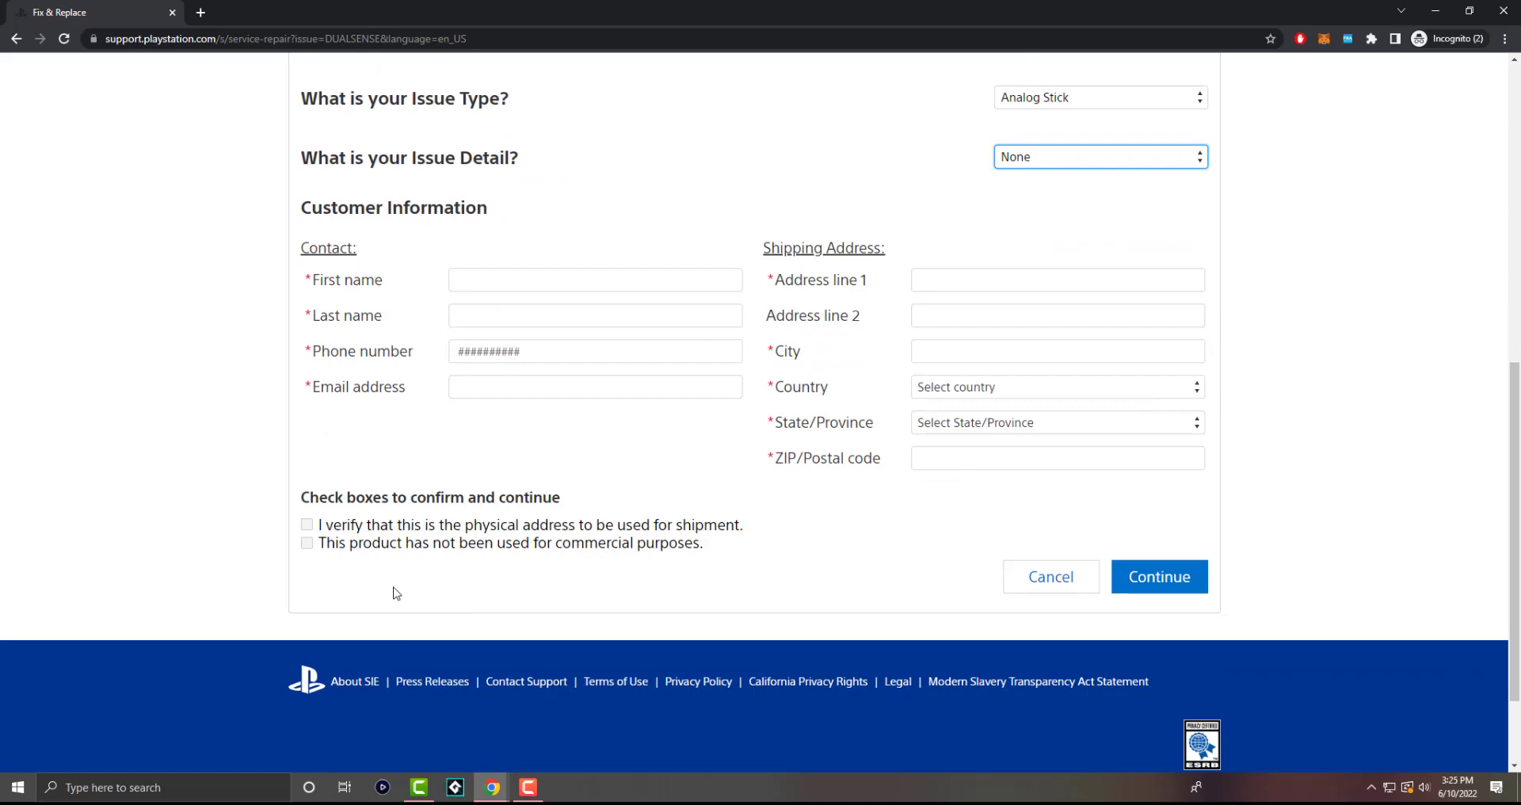
{"action": "scroll", "coordinate": [549, 479], "scroll_direction": "up", "scroll_amount": 2}
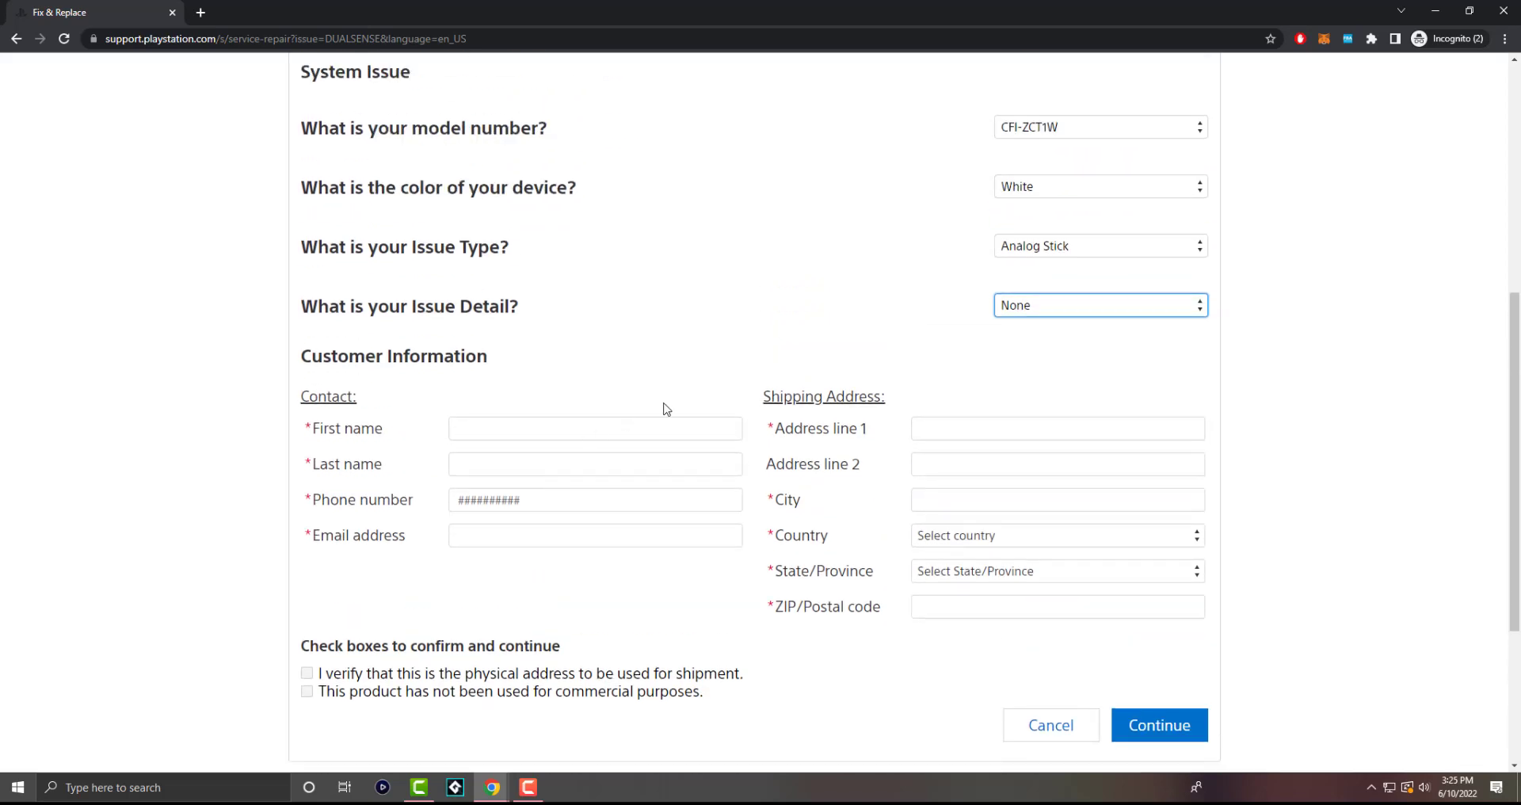
{"action": "scroll", "coordinate": [685, 484], "scroll_direction": "up", "scroll_amount": 5}
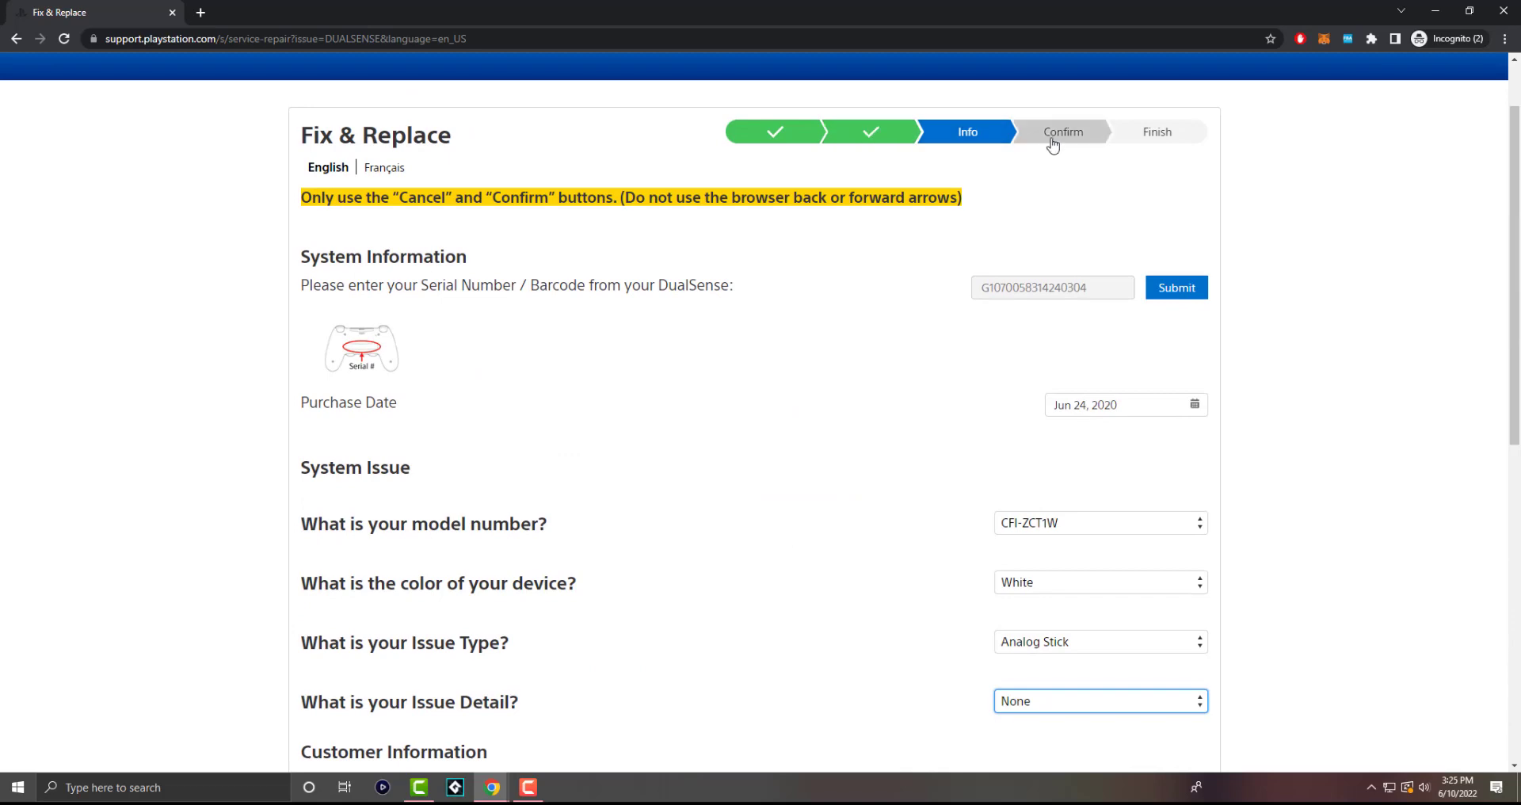
{"action": "scroll", "coordinate": [690, 475], "scroll_direction": "down", "scroll_amount": 3}
{"action": "scroll", "coordinate": [690, 475], "scroll_direction": "down", "scroll_amount": 3}
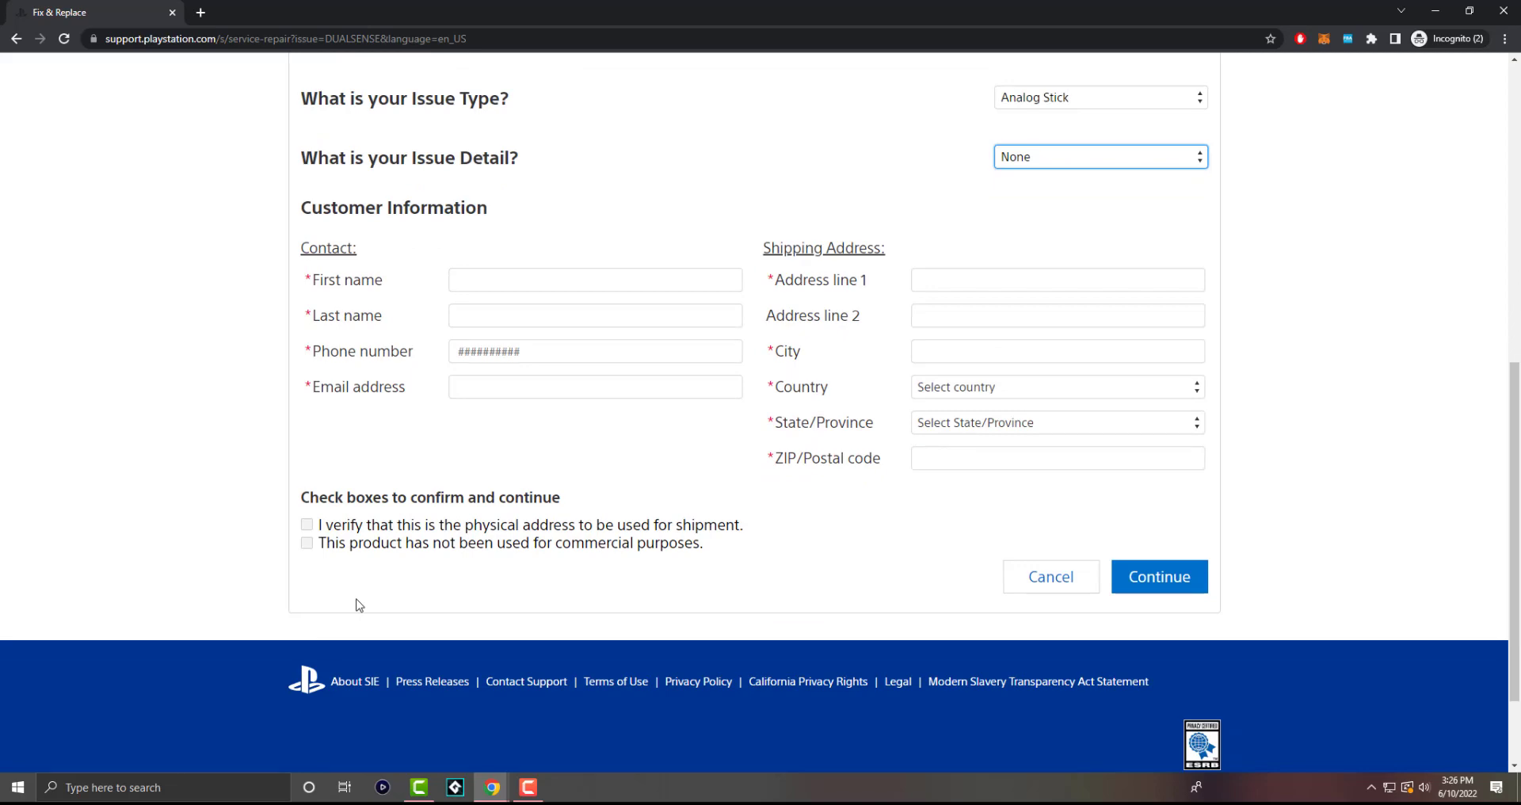
{"action": "scroll", "coordinate": [359, 605], "scroll_direction": "up", "scroll_amount": 8}
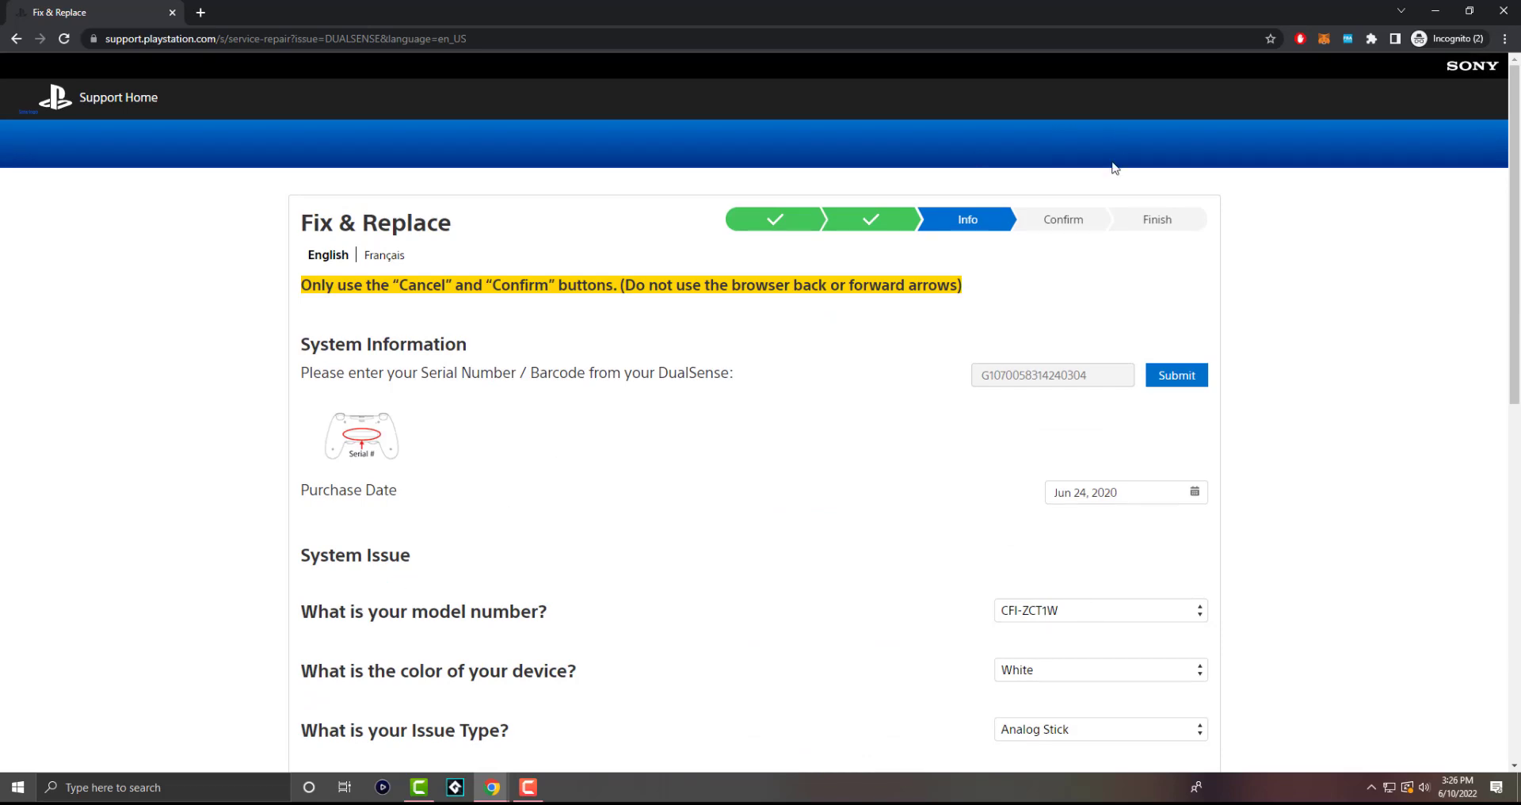
{"action": "scroll", "coordinate": [807, 439], "scroll_direction": "down", "scroll_amount": 5}
{"action": "scroll", "coordinate": [807, 439], "scroll_direction": "down", "scroll_amount": 4}
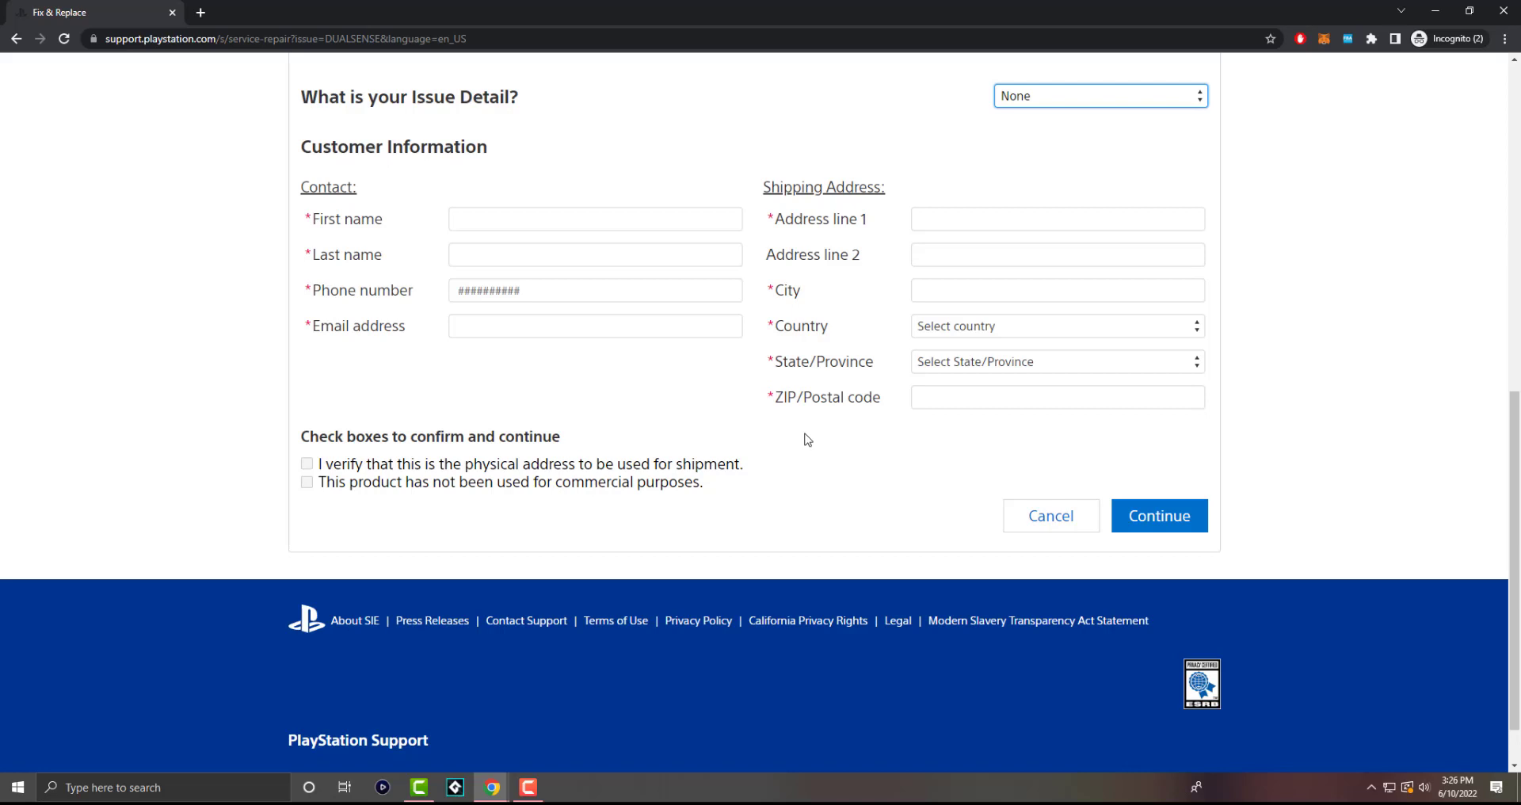
{"action": "scroll", "coordinate": [808, 440], "scroll_direction": "up", "scroll_amount": 9}
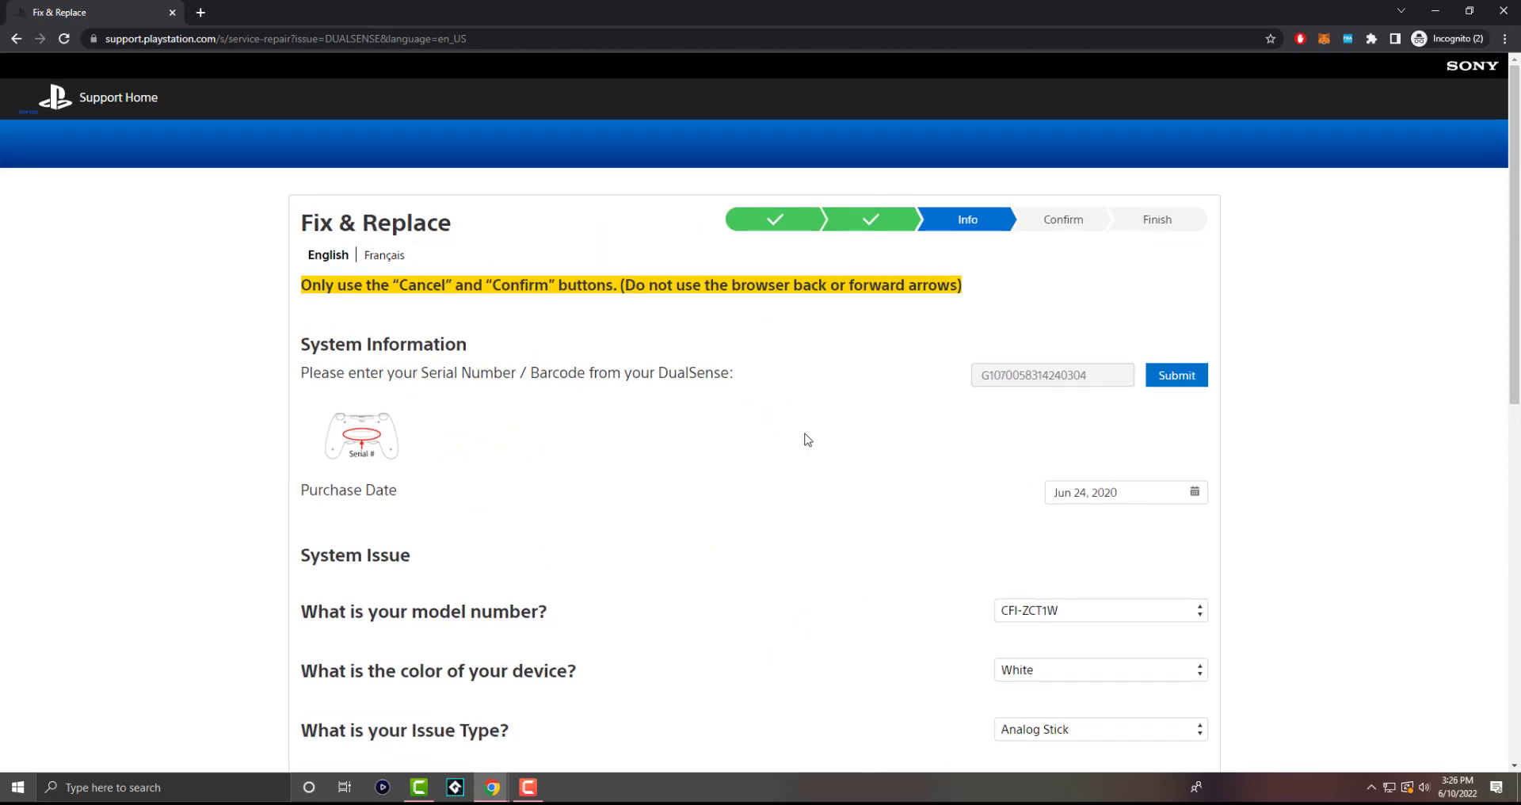
{"action": "scroll", "coordinate": [808, 439], "scroll_direction": "down", "scroll_amount": 1}
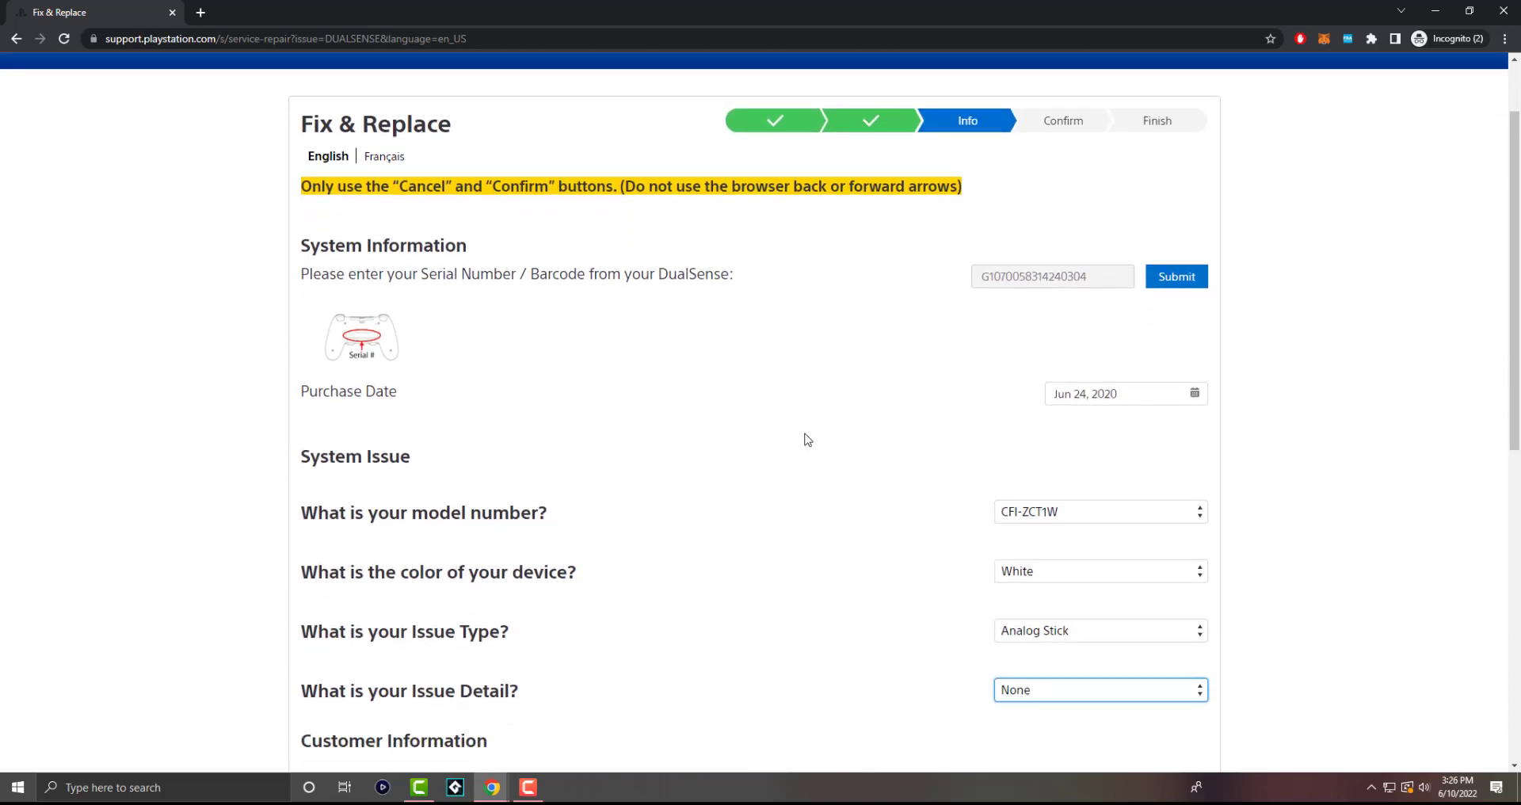